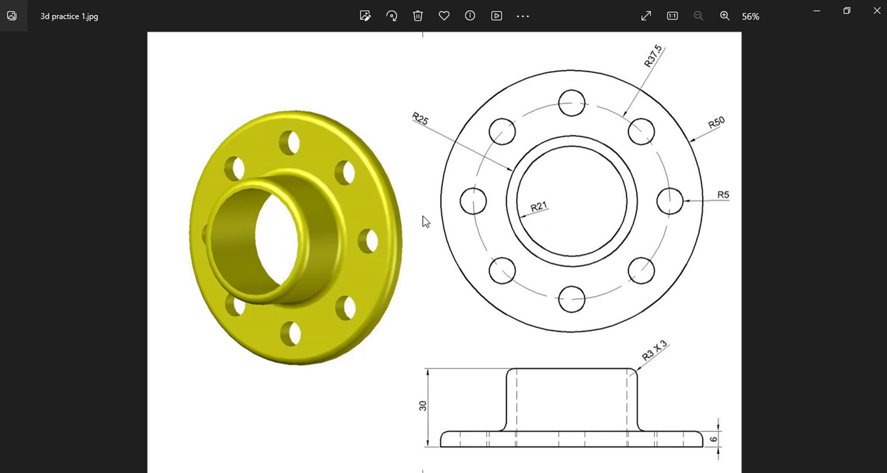
Step: Switch from the reference image in Photos to the AutoCAD flange drawing
left_click(536, 466)
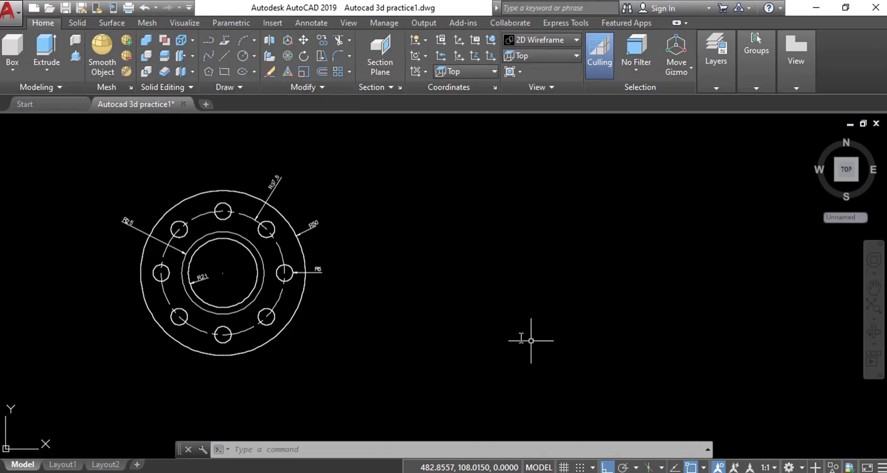
scroll(372, 317, "down", 3)
scroll(327, 314, "up", 3)
scroll(326, 314, "up", 1)
scroll(327, 314, "down", 3)
scroll(369, 282, "up", 3)
scroll(380, 273, "down", 1)
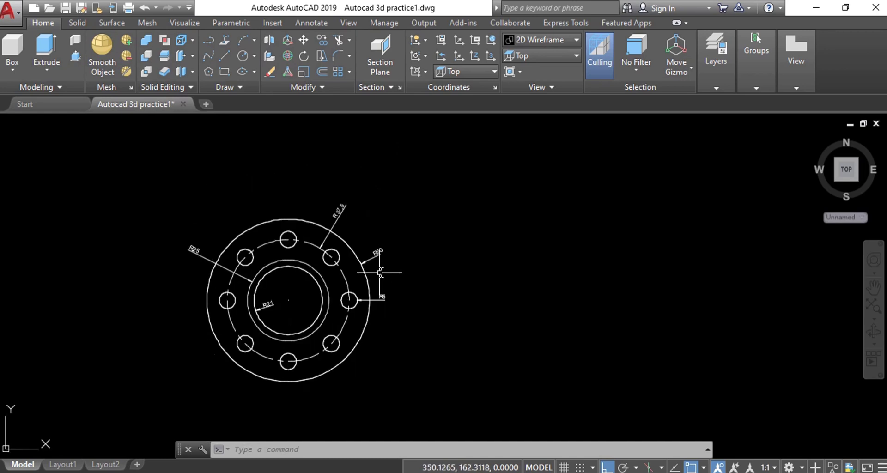
scroll(356, 297, "up", 2)
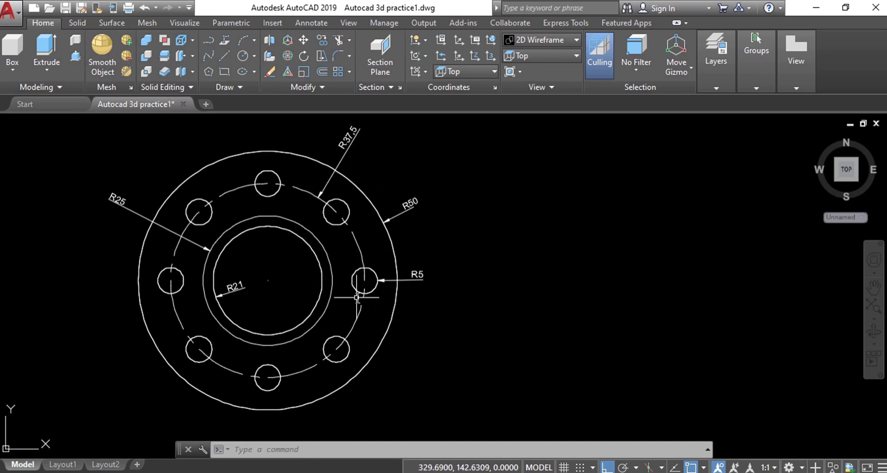
scroll(295, 318, "down", 2)
scroll(331, 273, "up", 2)
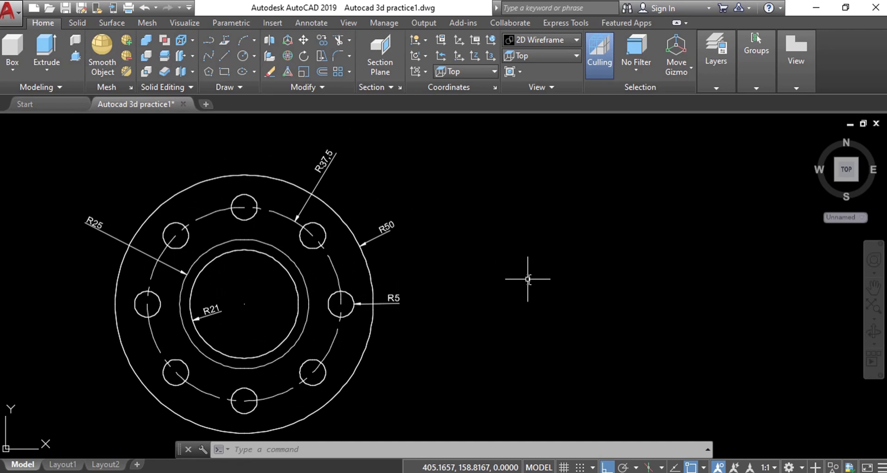
Step: Draw concentric circles of radius 21 and 25 to the right of the reference
type("c")
key("Return")
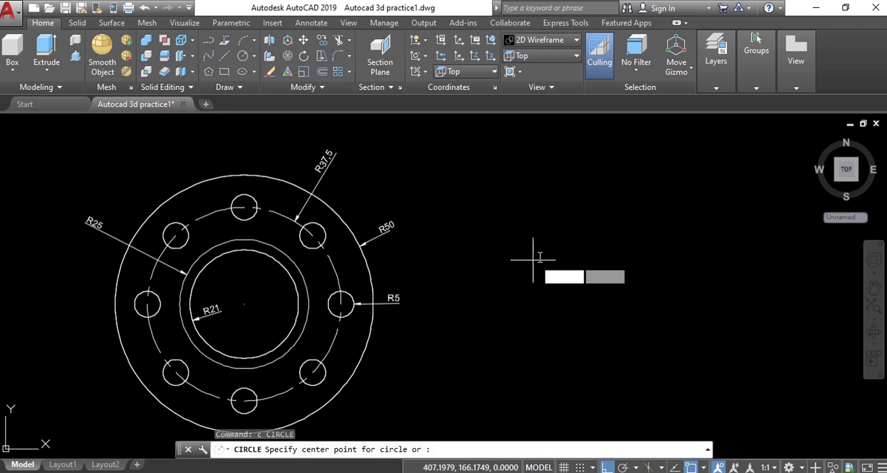
left_click(600, 270)
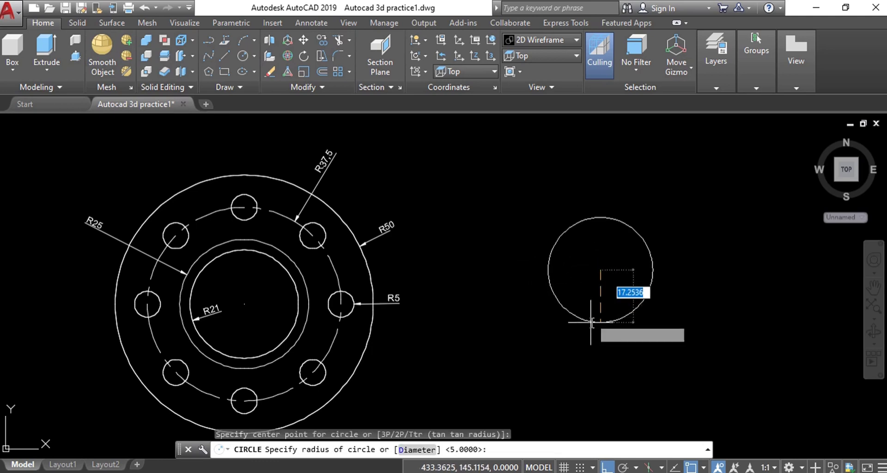
type("21")
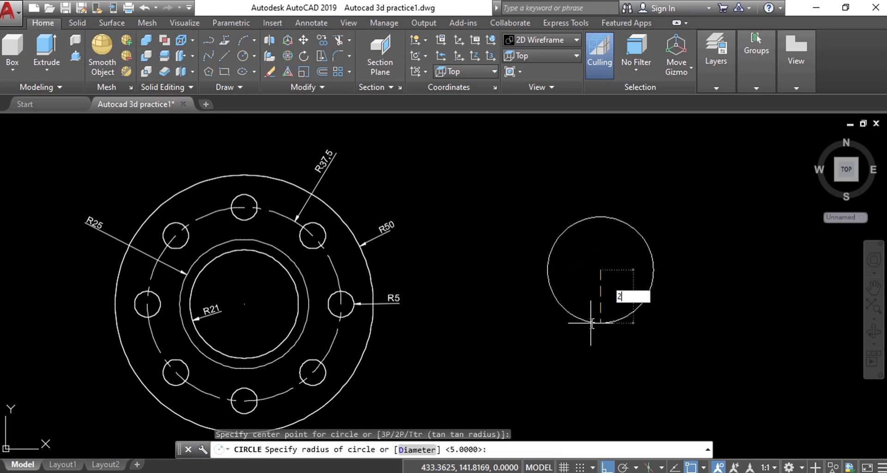
key("Return")
type("c")
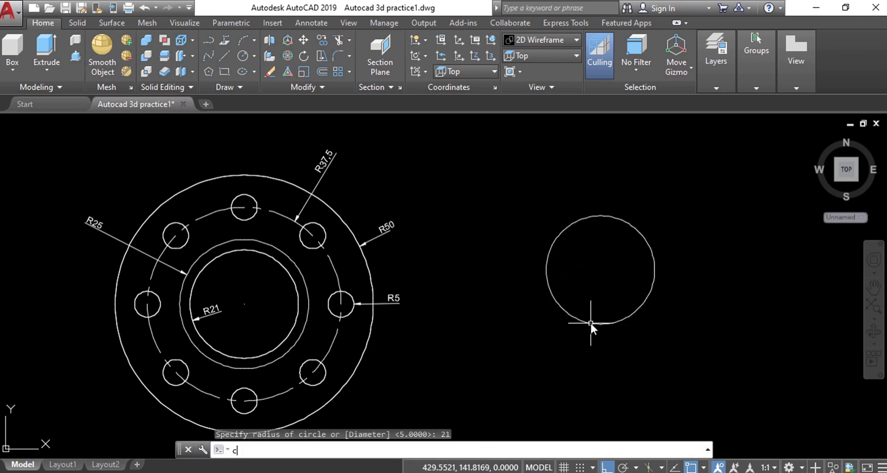
key("Return")
left_click(601, 268)
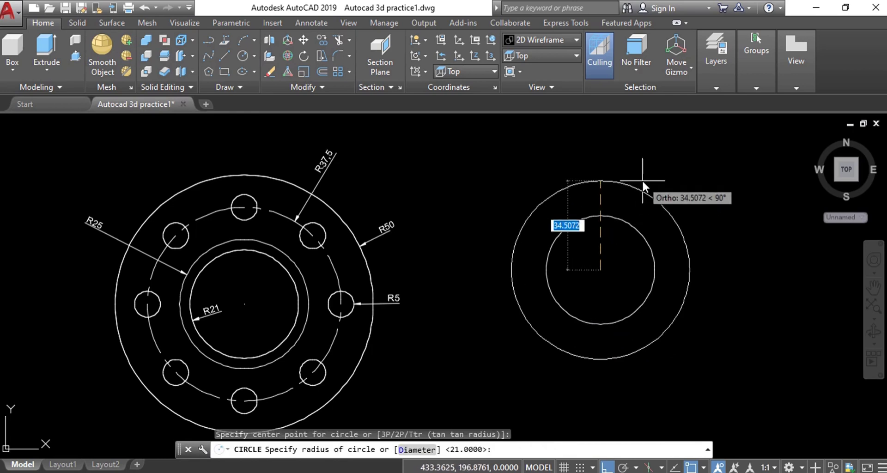
type("25")
key("Return")
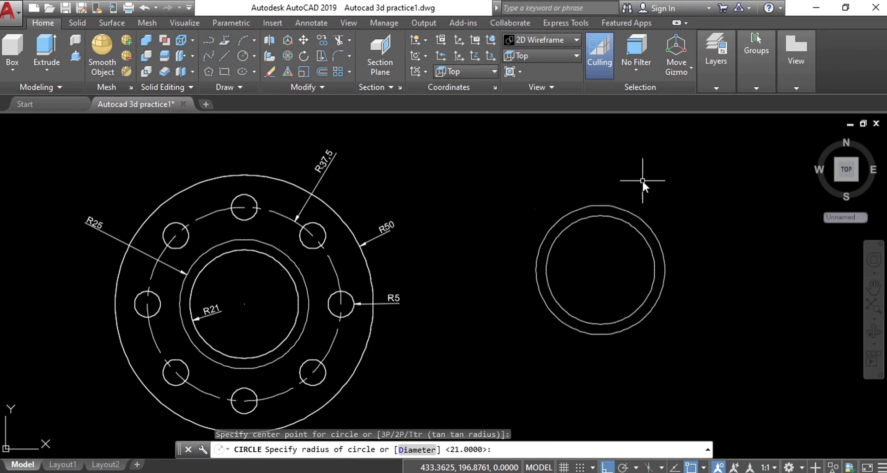
Step: Add concentric circles of radius 37.5 and 50 on the same centre
type("c")
key("Return")
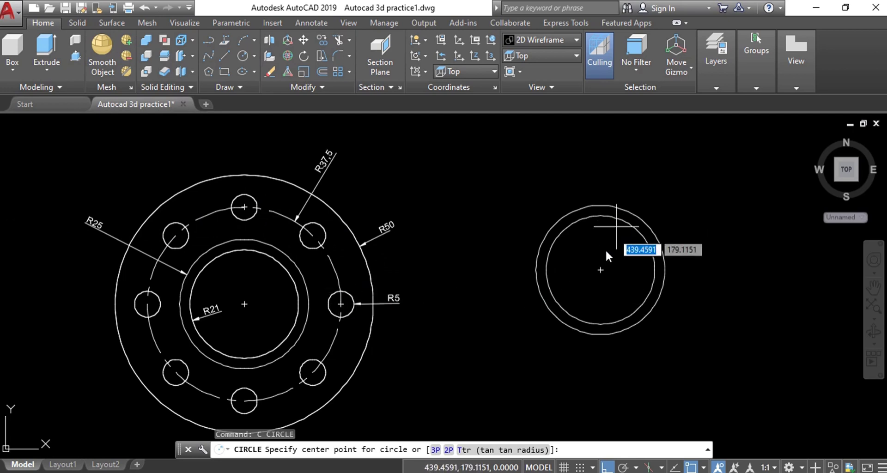
left_click(601, 270)
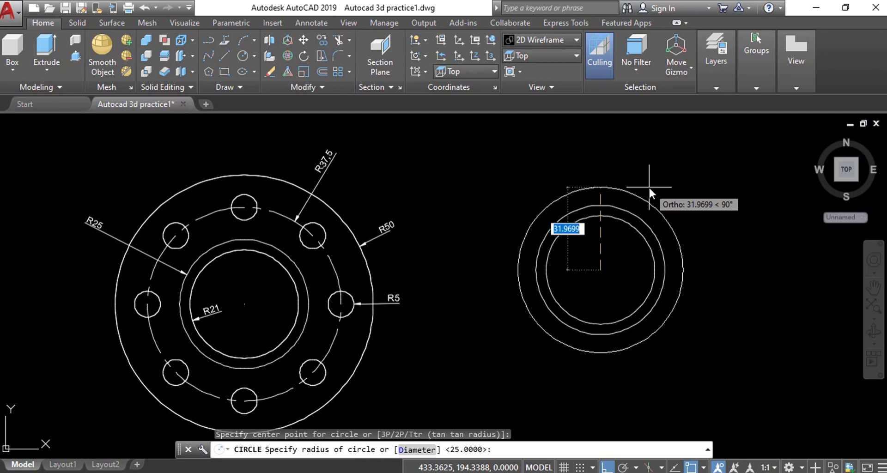
type("37.5")
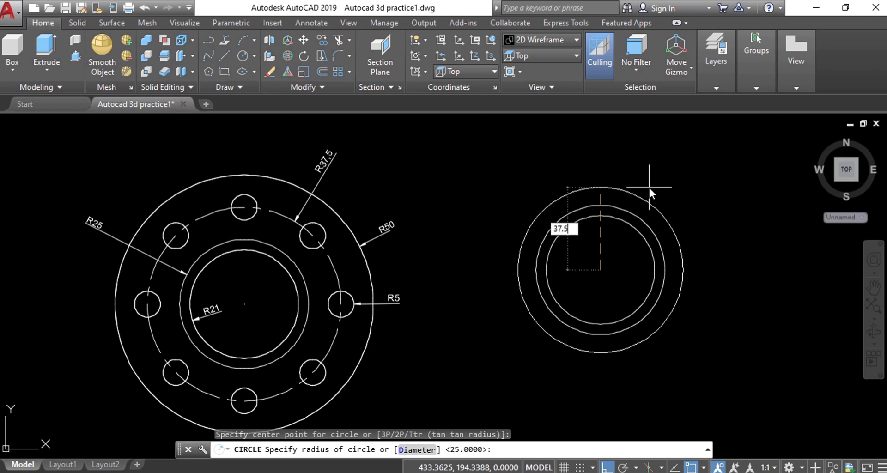
key("Return")
type("c")
key("Return")
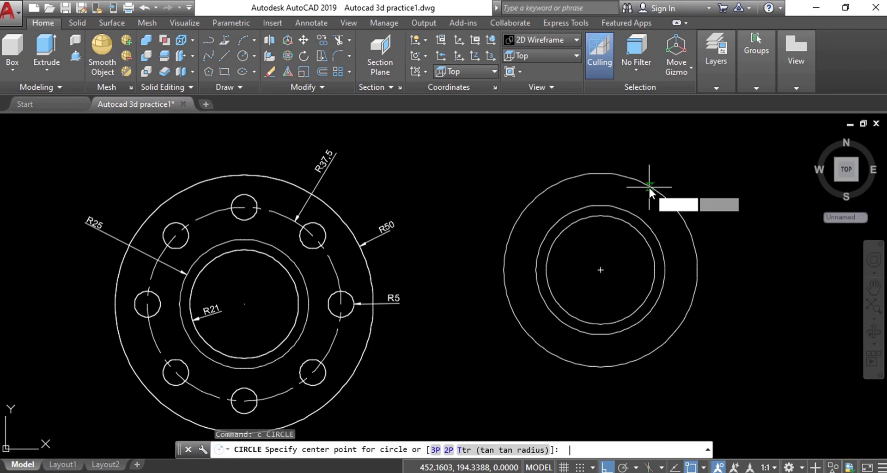
left_click(601, 269)
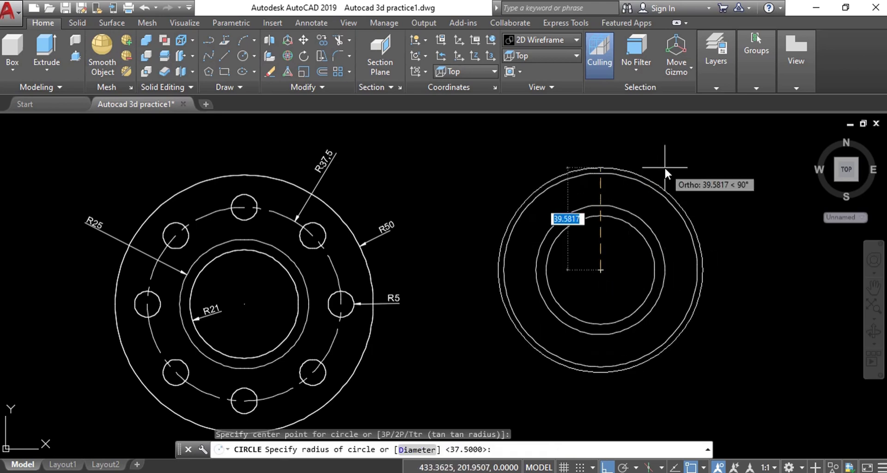
type("50")
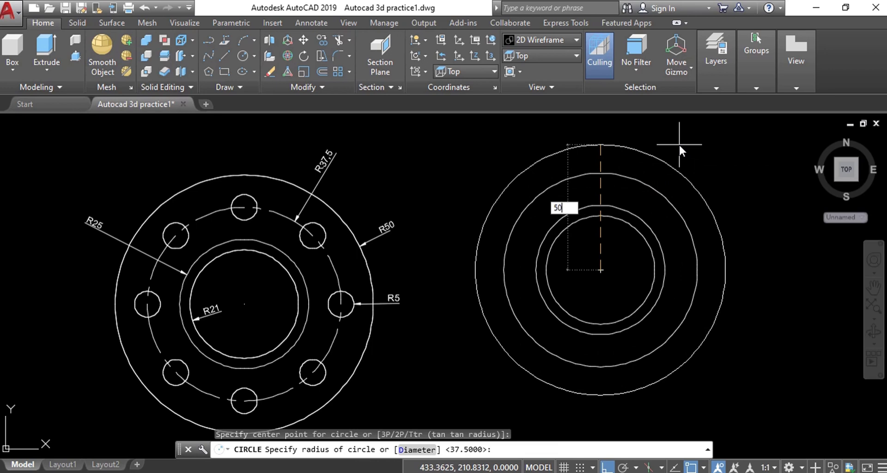
key("Return")
Step: Draw a radius-5 bolt hole on the right quadrant of the 37.5 circle
type("c")
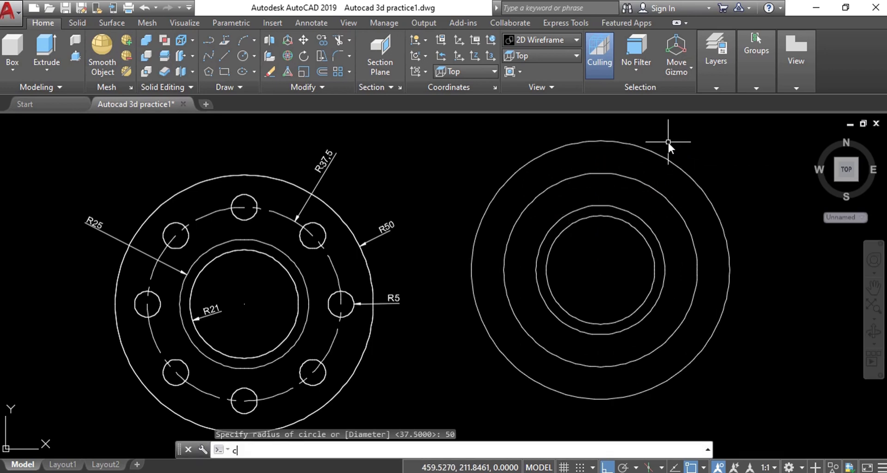
key("Return")
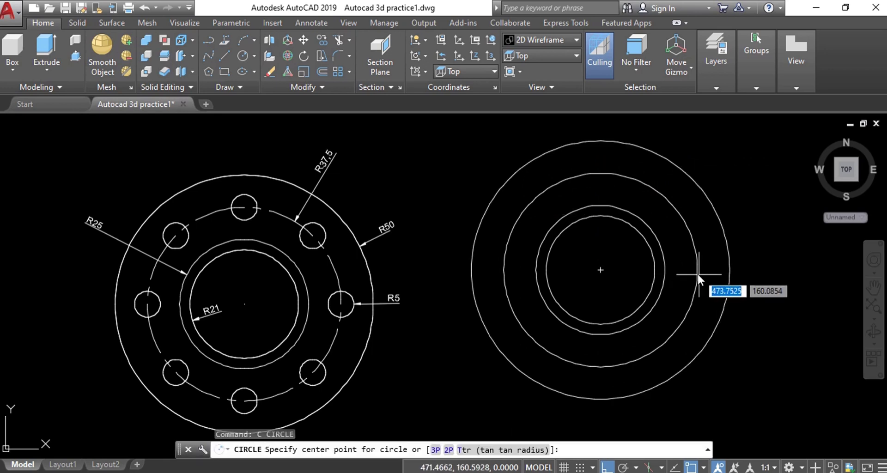
left_click(697, 270)
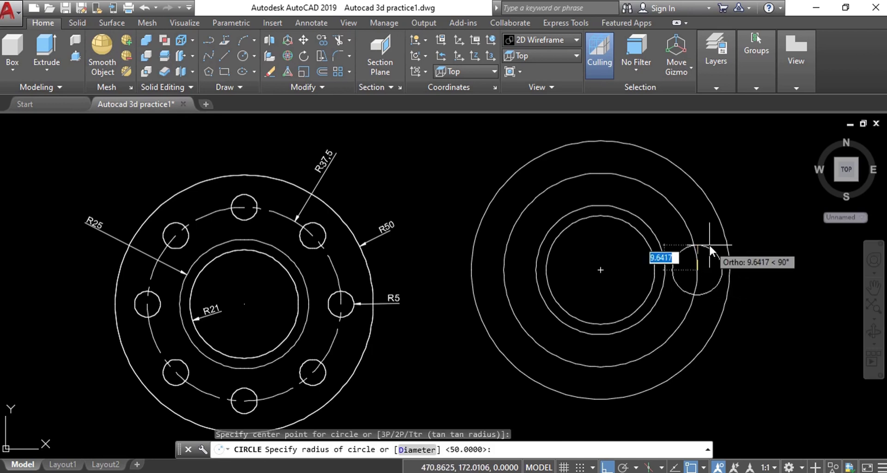
type("5")
key("Return")
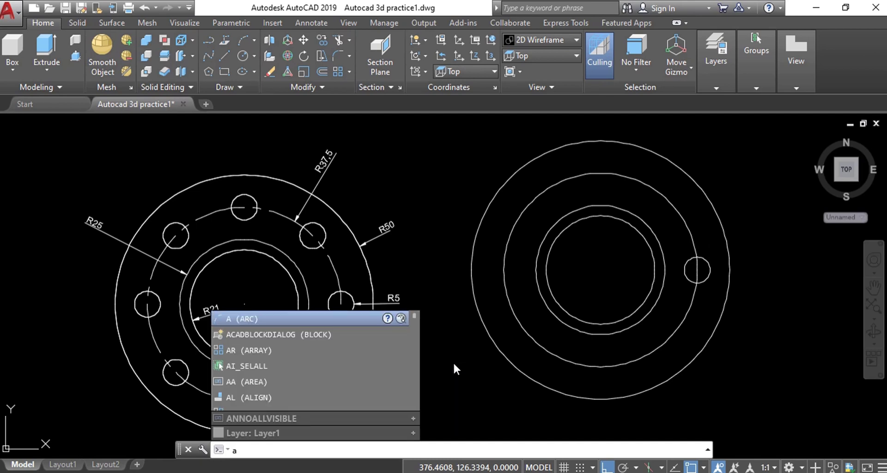
key("Return")
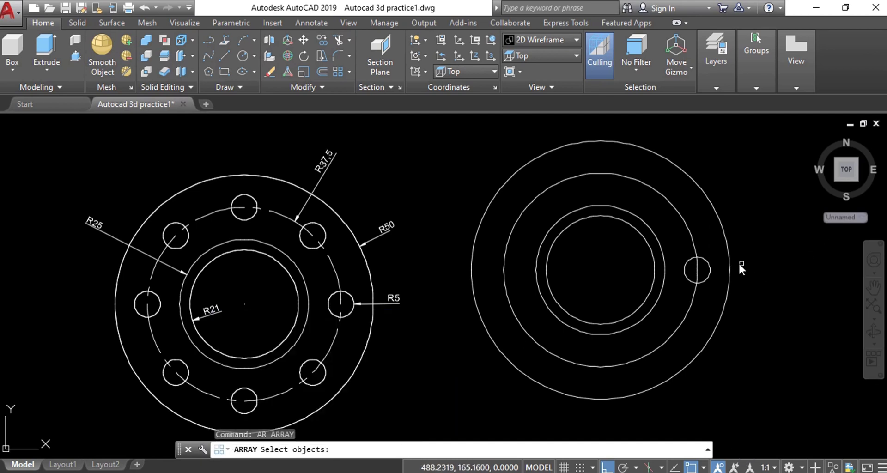
Step: Polar-array the R5 hole into 8 holes around the flange centre
left_click(705, 259)
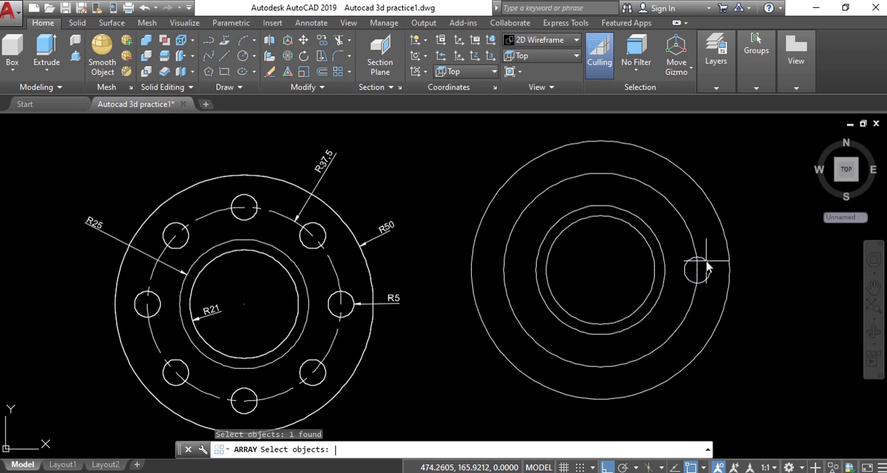
key("Return")
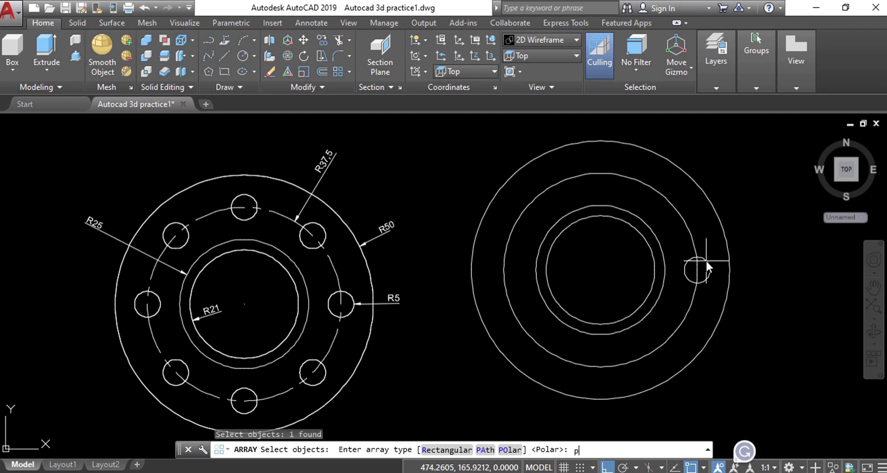
key("Return")
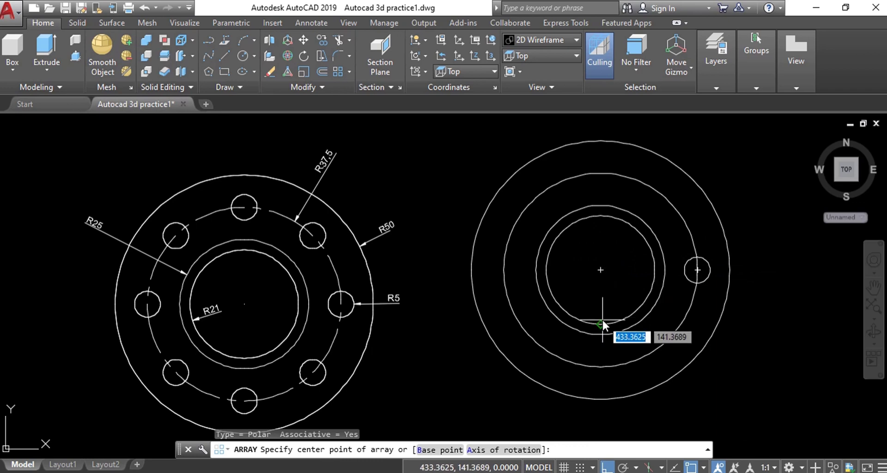
left_click(600, 270)
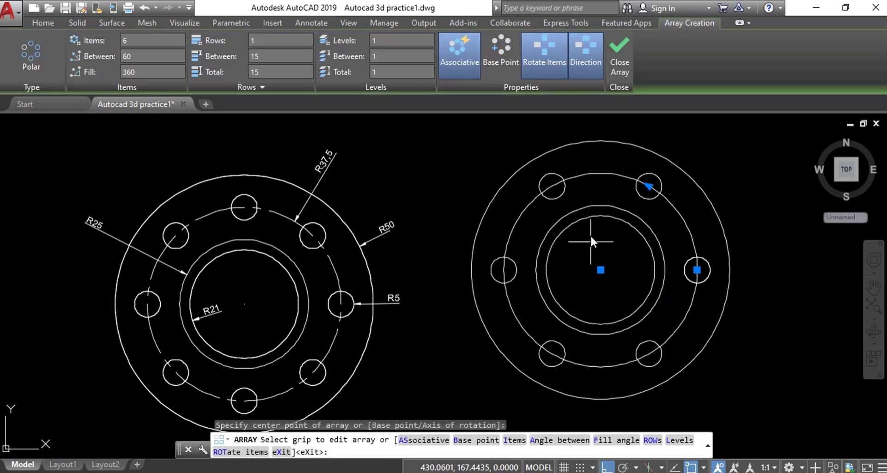
left_click(146, 41)
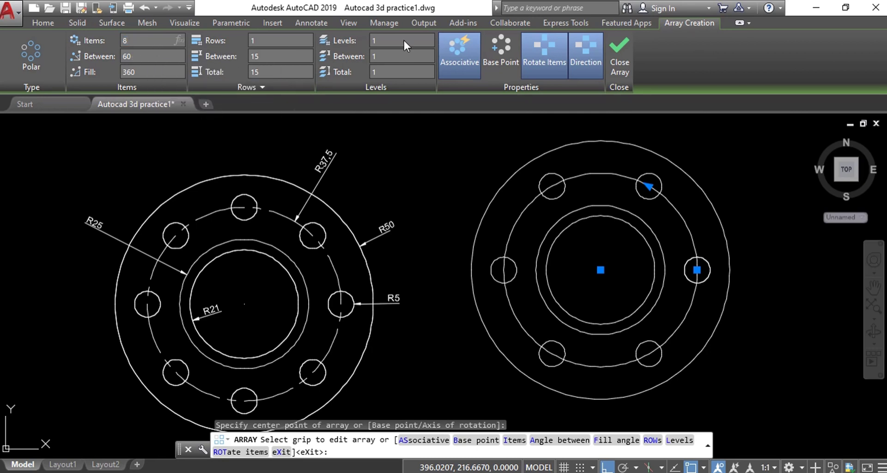
left_click(622, 47)
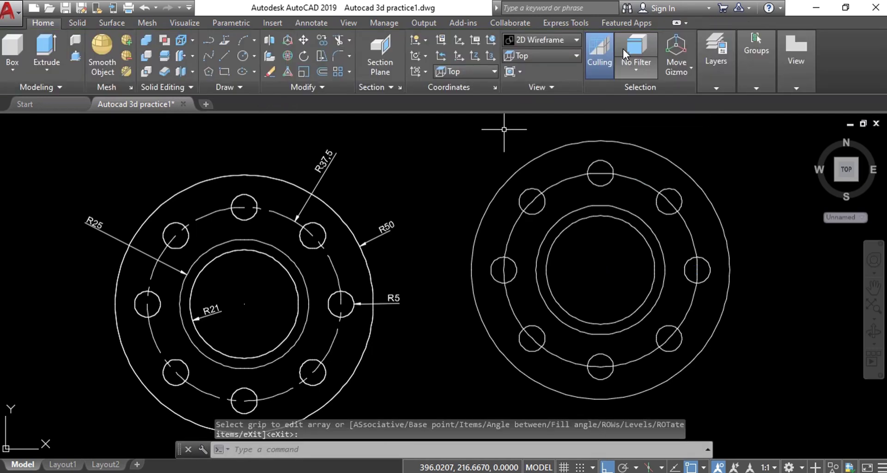
Step: Erase the R37.5 bolt circle, leaving the eight R5 holes between R25 and R50
left_click(567, 180)
key("Delete")
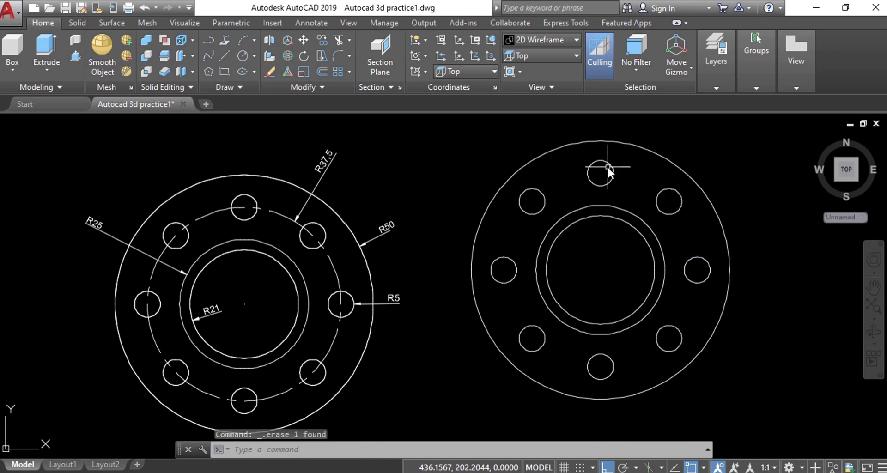
key("Escape")
scroll(538, 261, "down", 3)
scroll(656, 267, "up", 3)
scroll(584, 265, "down", 3)
scroll(456, 263, "up", 2)
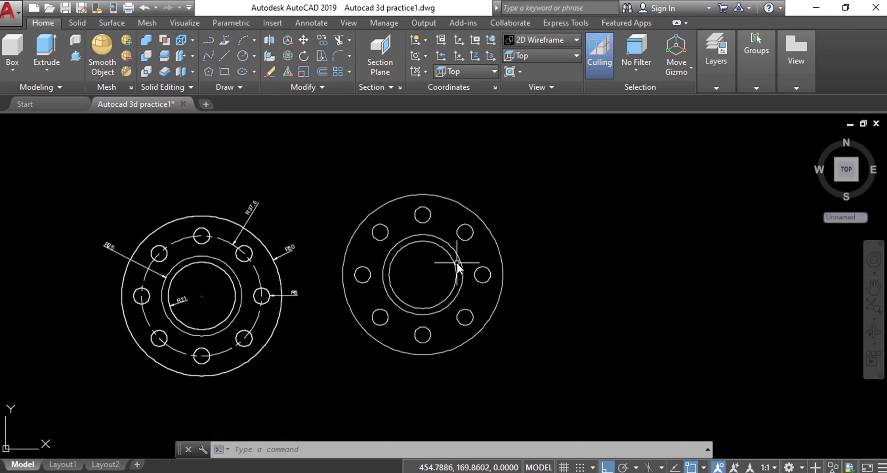
Step: Zoom into the reference image to read the 30 height and 6 thickness, then return to AutoCAD
left_click(533, 439)
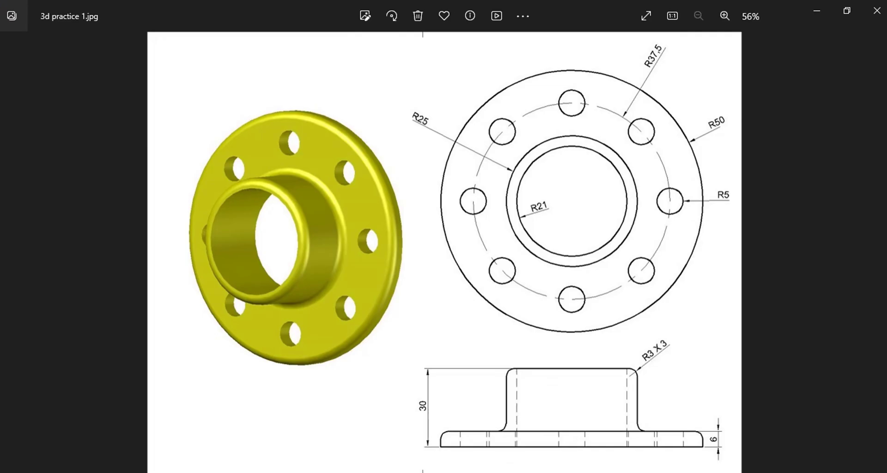
scroll(554, 444, "up", 1)
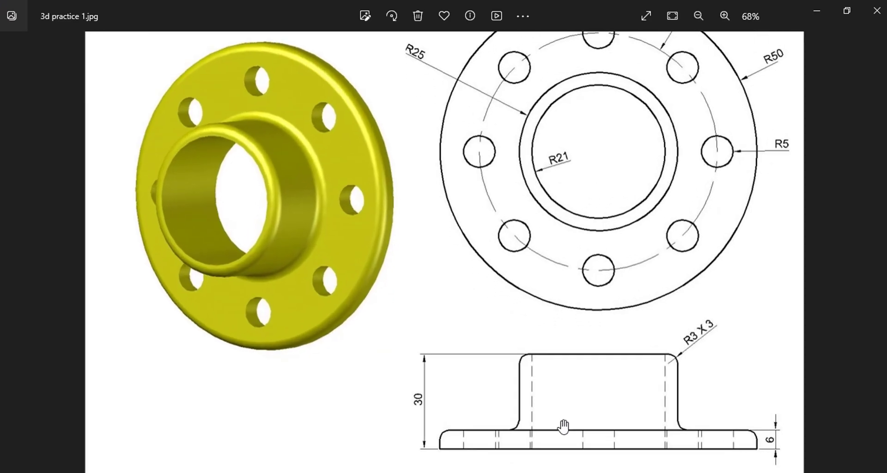
scroll(572, 410, "up", 1)
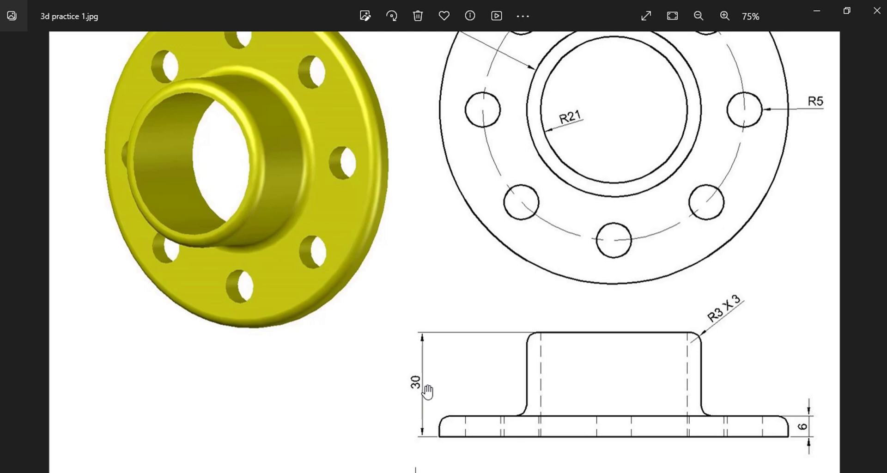
key("alt+Tab")
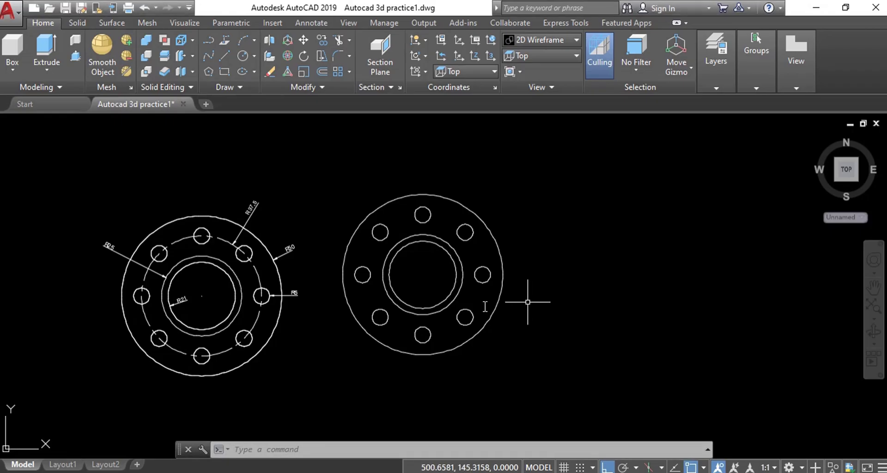
Step: Switch to the ViewCube Home isometric view, zoom in, and bring up the Visual Styles list
scroll(419, 248, "down", 2)
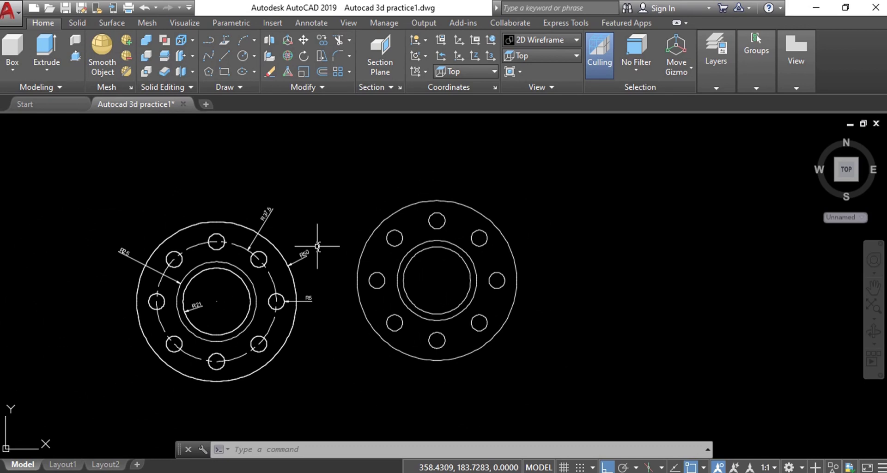
mouse_move(846, 169)
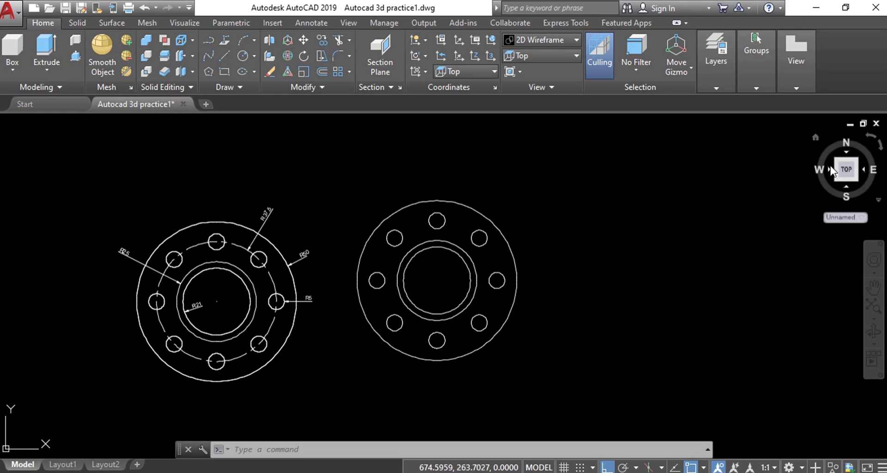
left_click(816, 137)
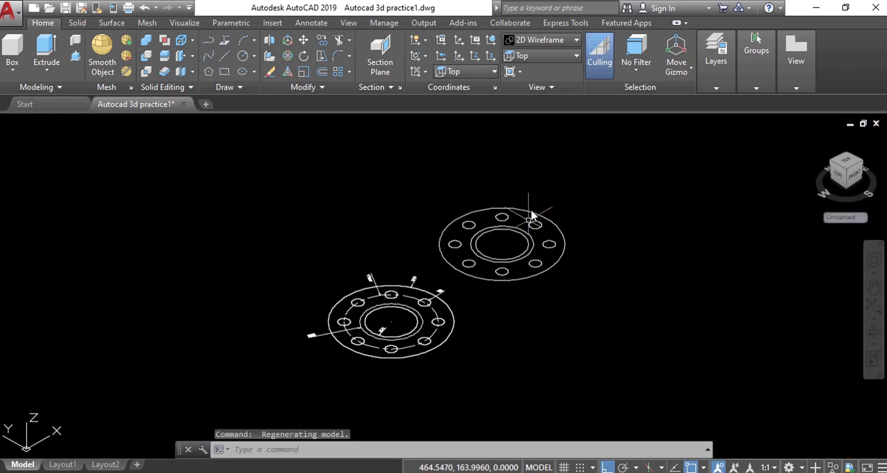
scroll(531, 209, "up", 3)
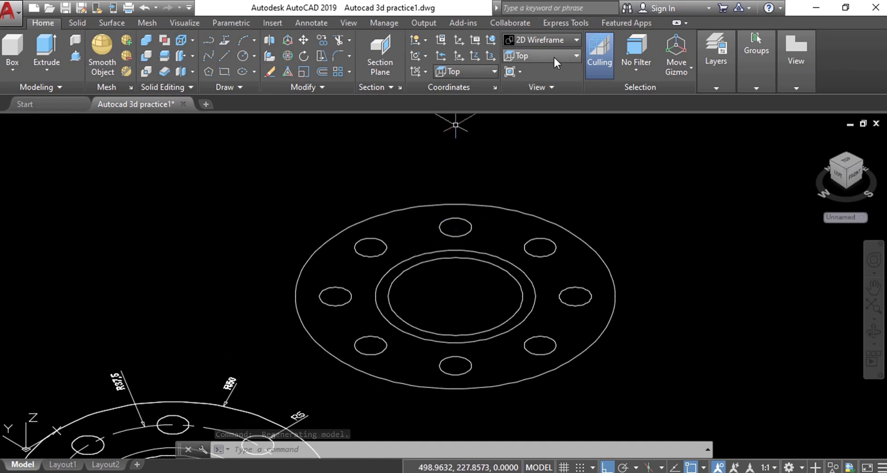
left_click(572, 40)
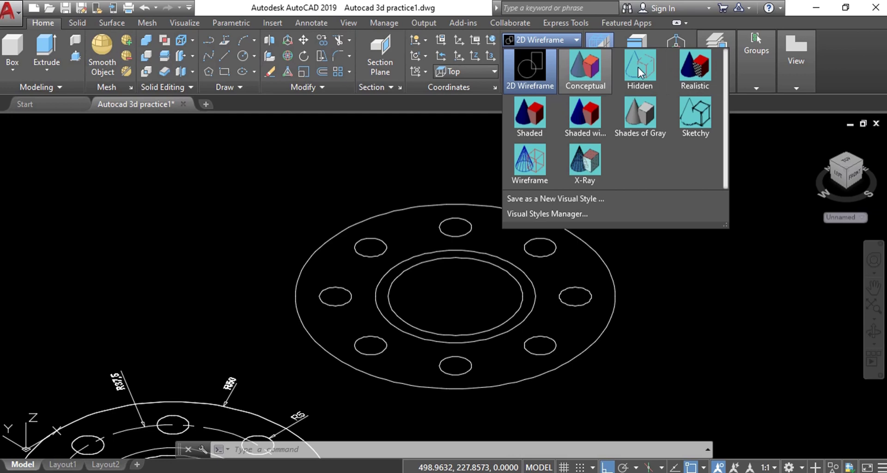
Step: Display the flange outlines in the Realistic visual style
left_click(697, 75)
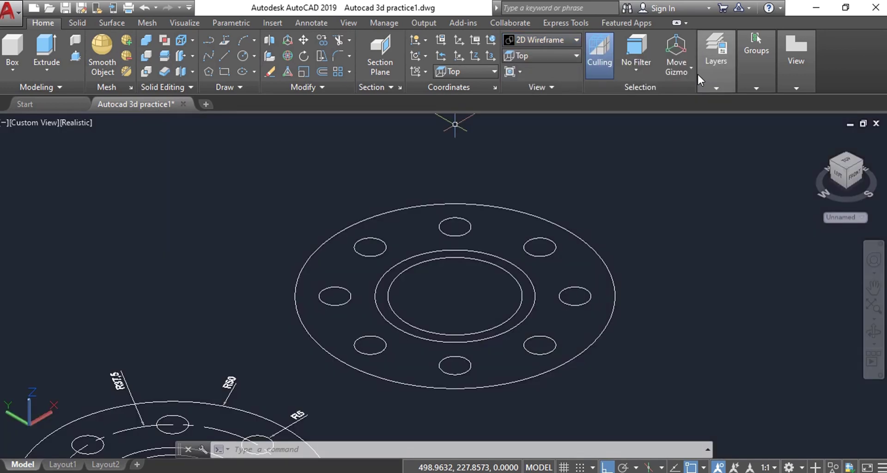
scroll(398, 310, "down", 2)
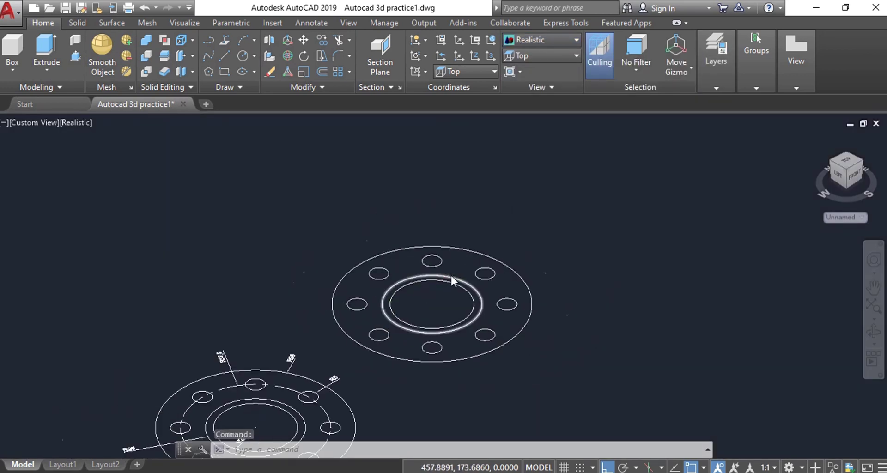
scroll(450, 275, "up", 2)
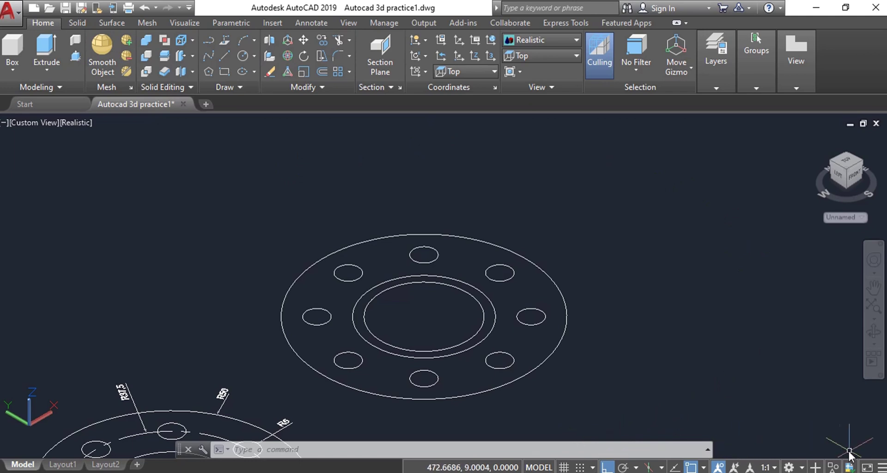
left_click(802, 467)
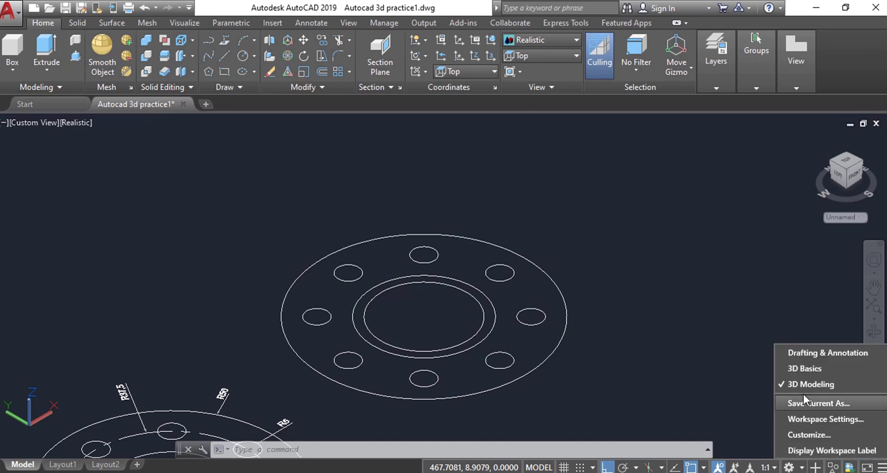
Step: Keep 3D Modeling as the current workspace
left_click(827, 381)
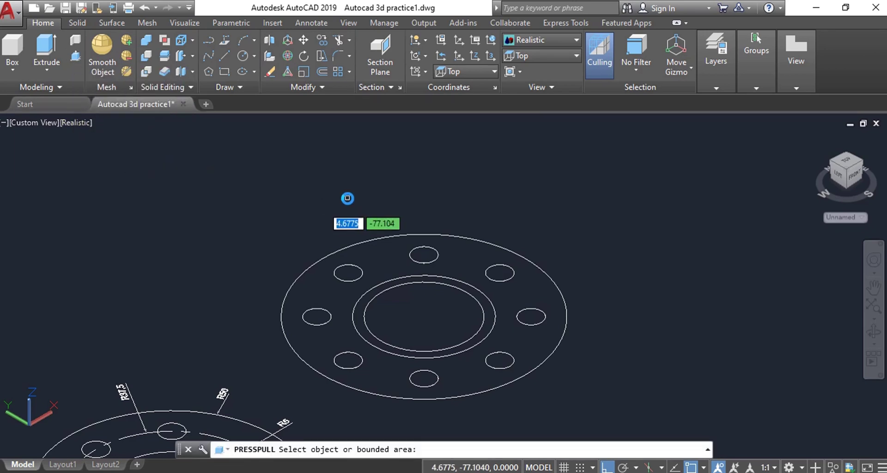
Step: Presspull the flange plate up 6 units and the hub ring up 30 units
left_click(467, 256)
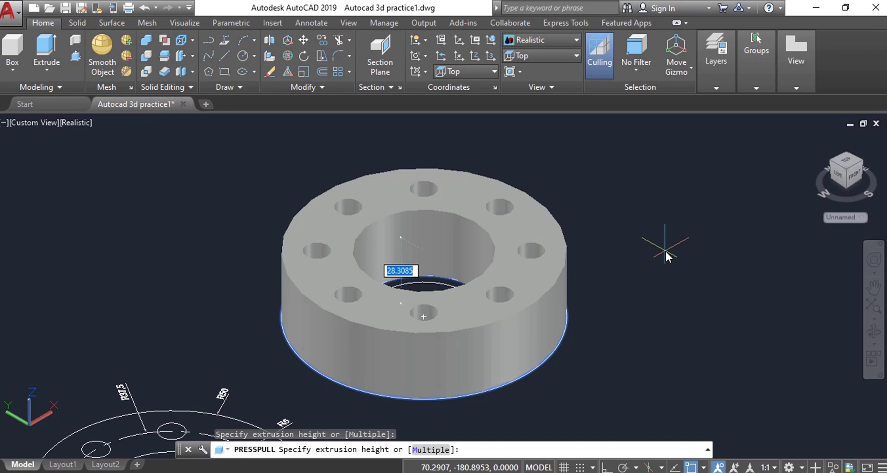
type("6")
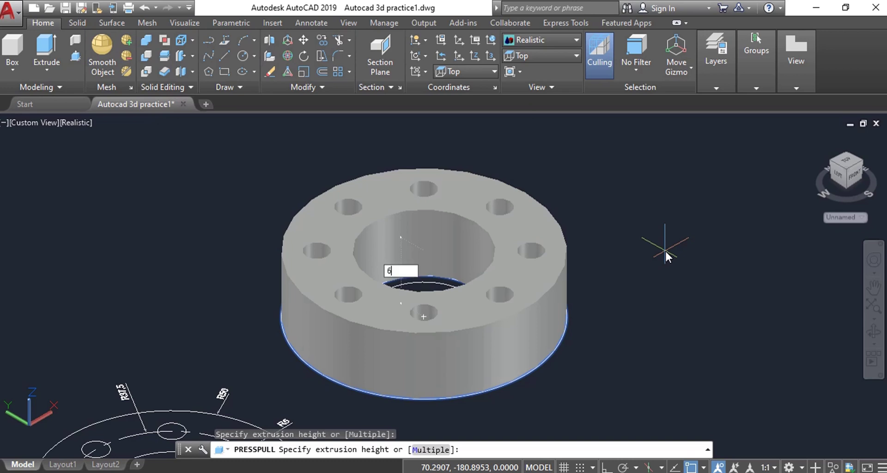
key("Return")
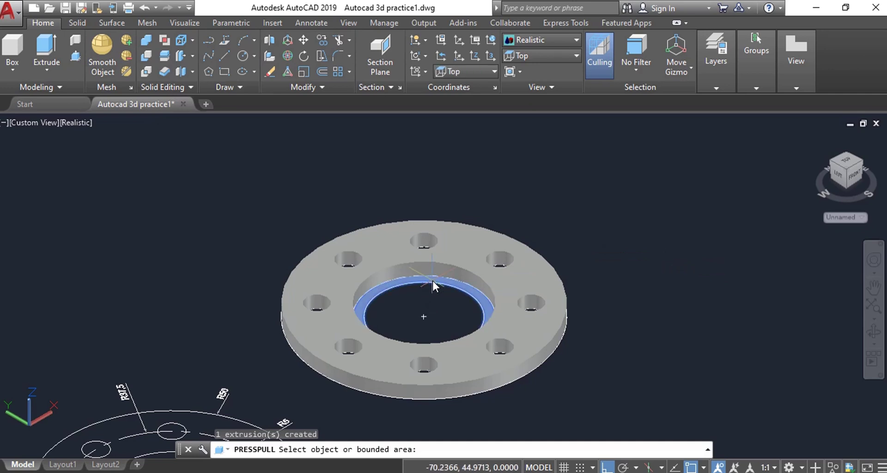
left_click(432, 279)
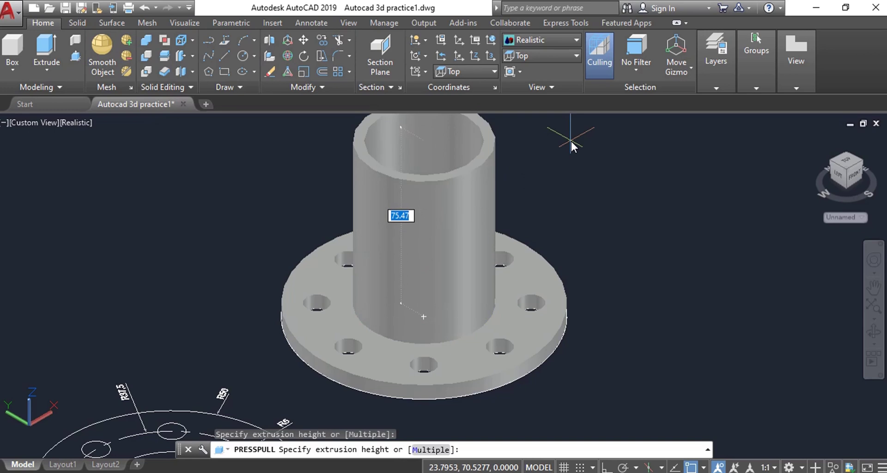
type("30")
key("Return")
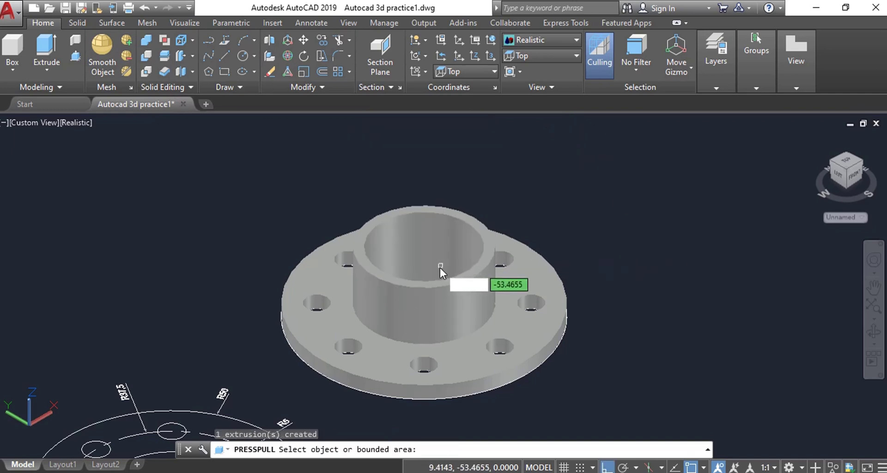
key("Return")
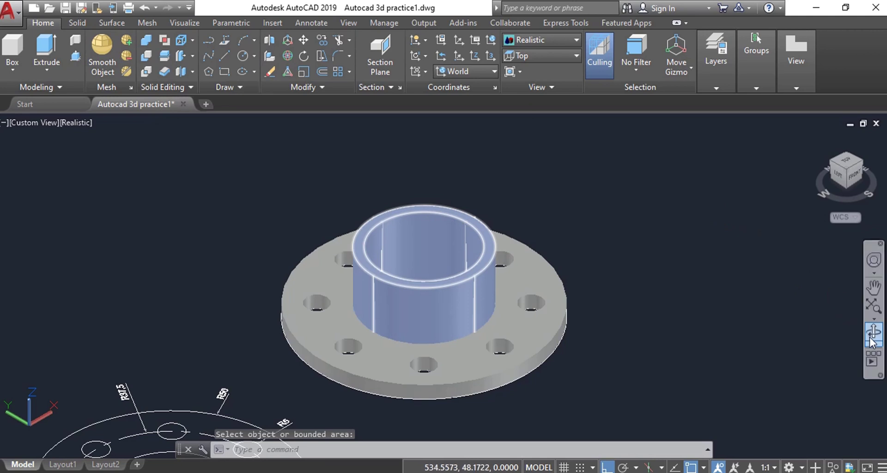
left_click(872, 344)
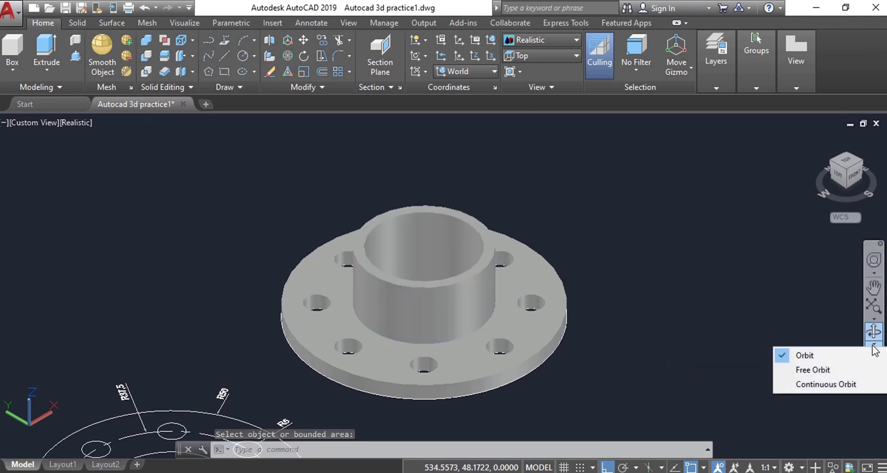
left_click(813, 370)
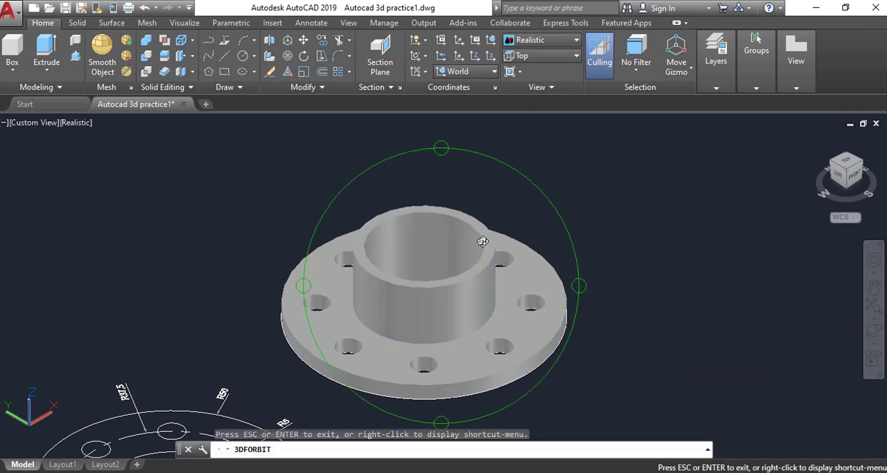
left_click_drag(423, 241, 414, 261)
key("Escape")
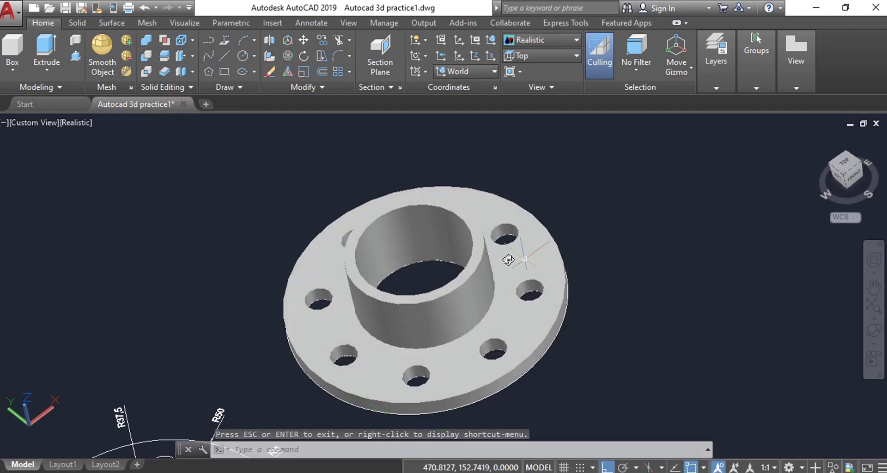
left_click(487, 259)
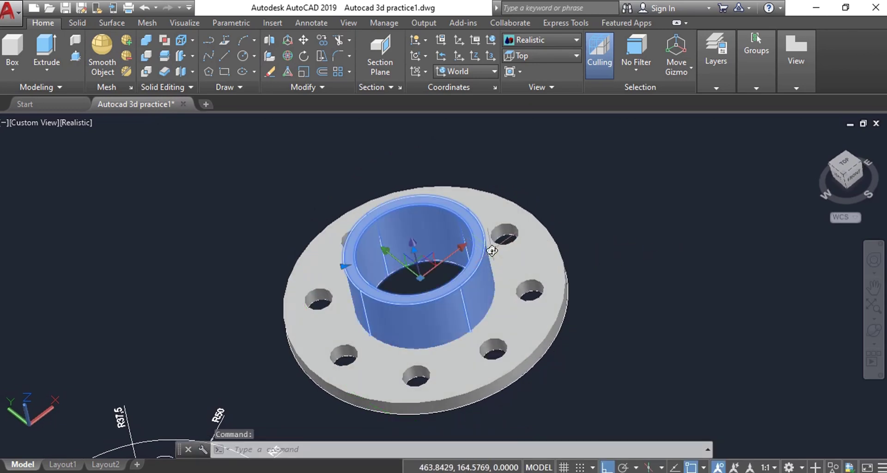
left_click(530, 241)
key("Escape")
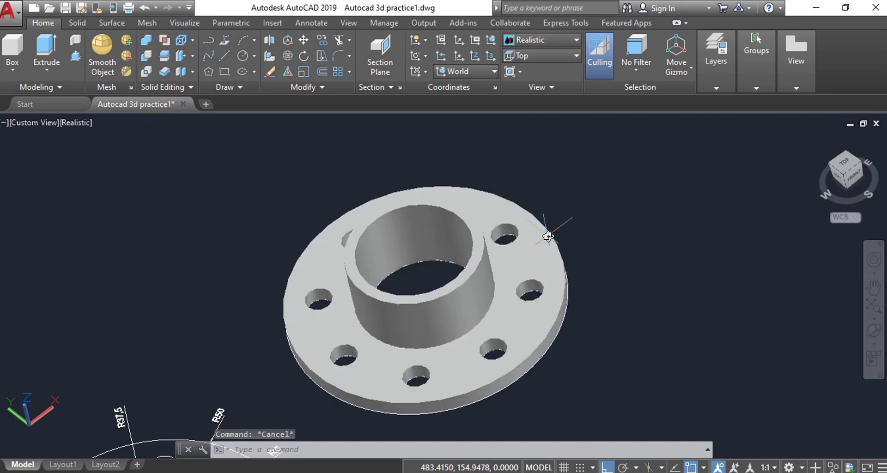
scroll(540, 230, "down", 2)
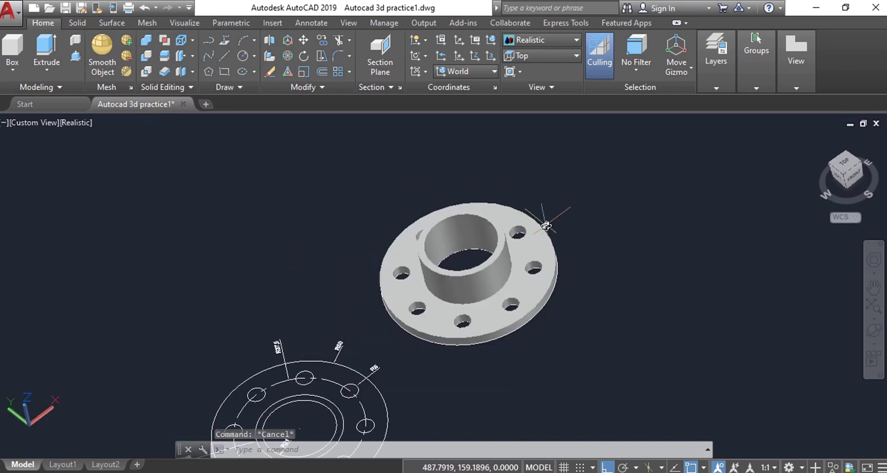
scroll(546, 225, "up", 1)
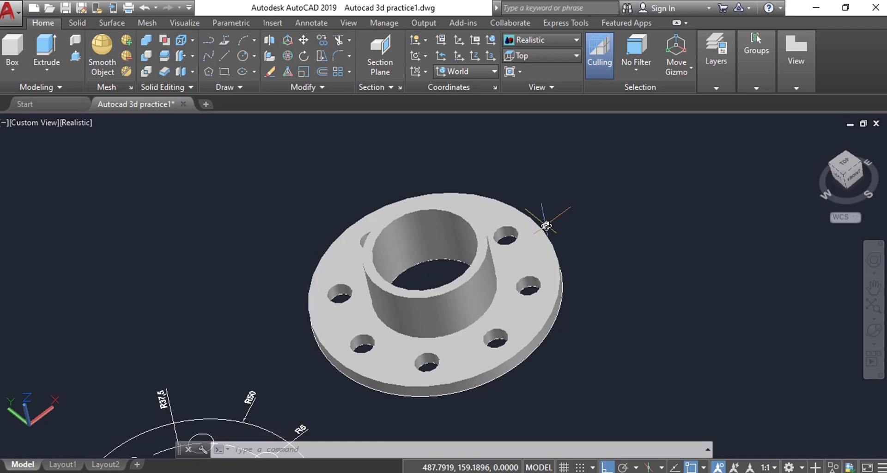
scroll(489, 163, "down", 1)
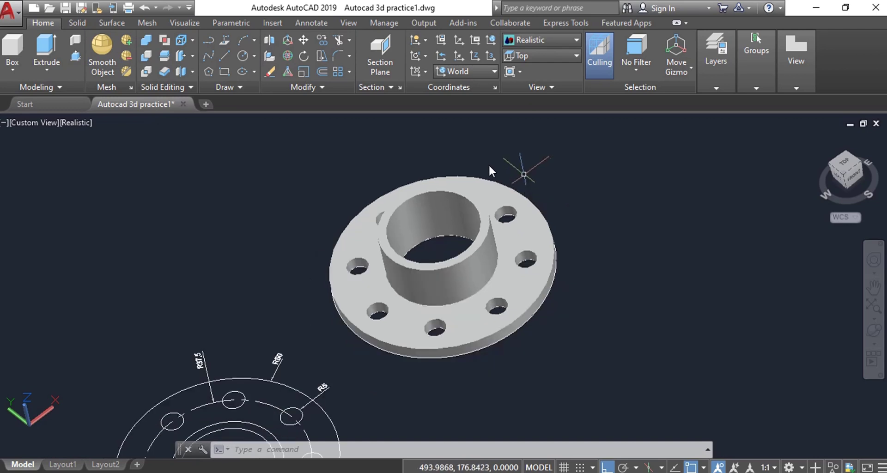
scroll(489, 165, "up", 1)
scroll(492, 178, "down", 1)
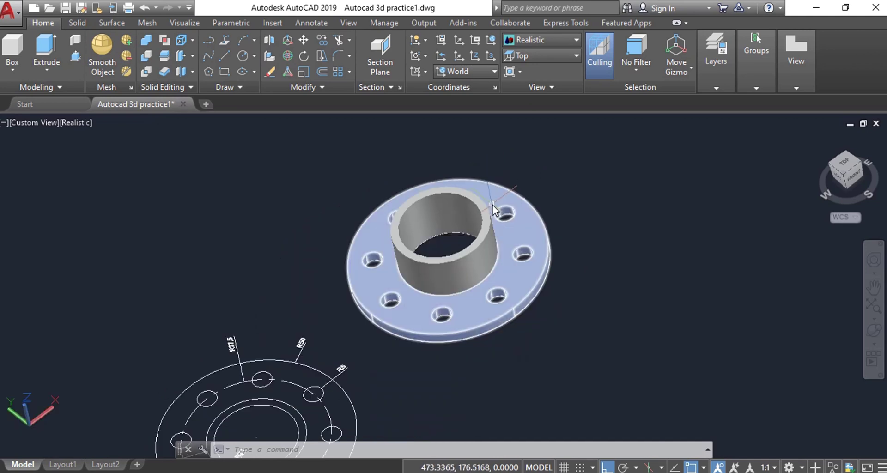
scroll(493, 205, "up", 1)
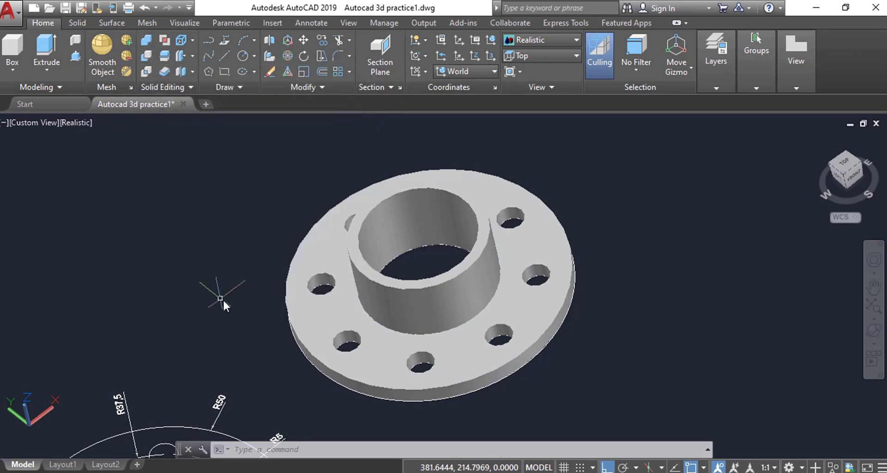
Step: Union the flange plate and hub cylinder into one solid, then switch to the reference image
type("u")
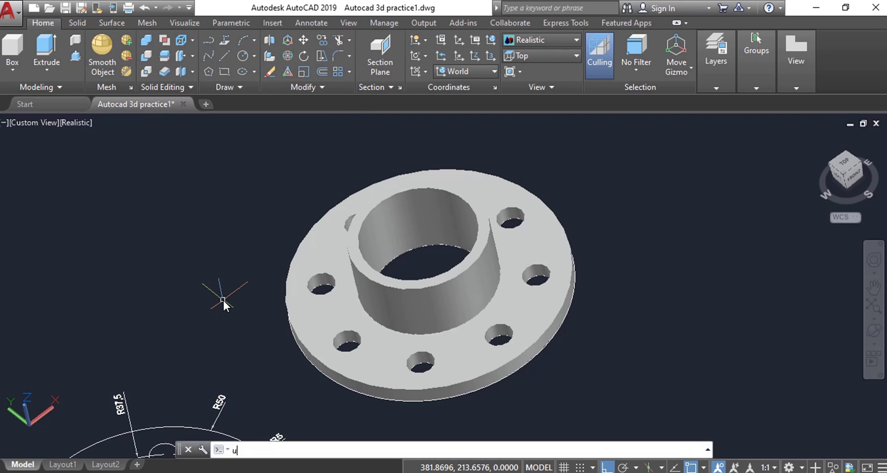
type("ni")
key("Return")
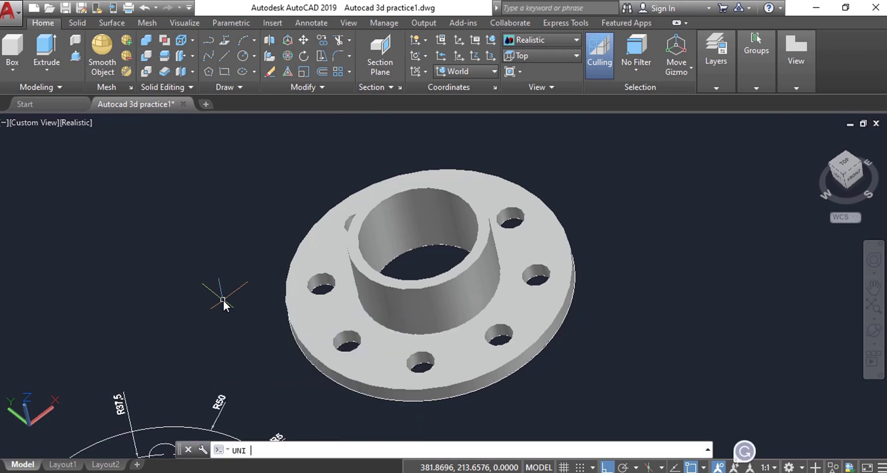
left_click(336, 248)
left_click(367, 224)
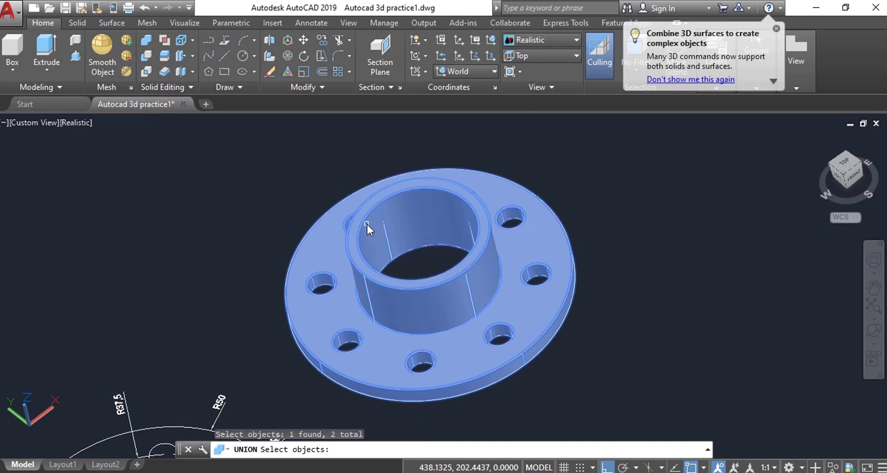
key("Return")
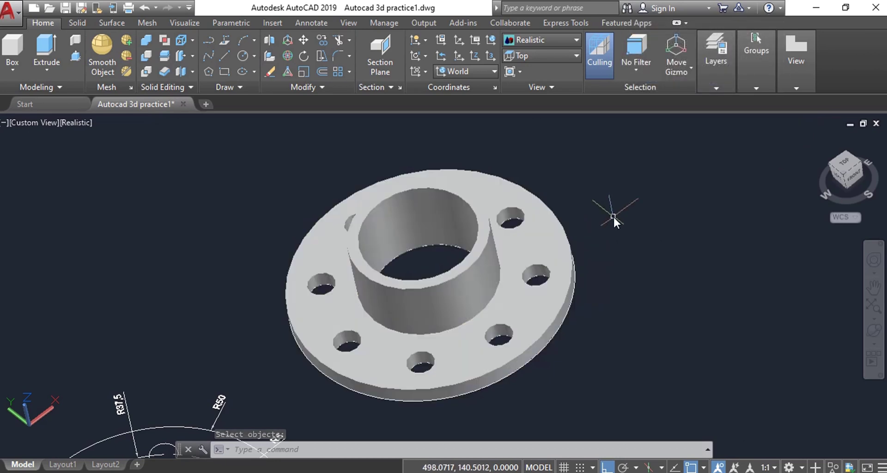
key("alt+Tab")
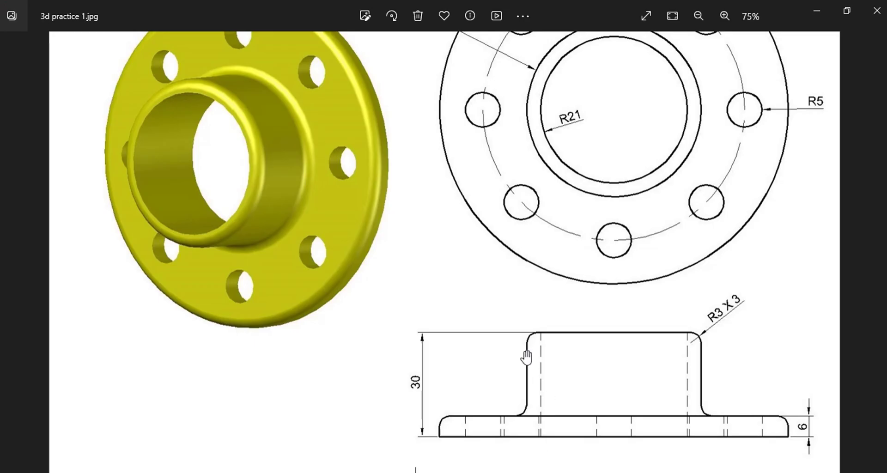
Step: Zoom in and out on the reference image to read the R3 X 3 hub fillet note
scroll(486, 316, "down", 1)
scroll(294, 111, "up", 1)
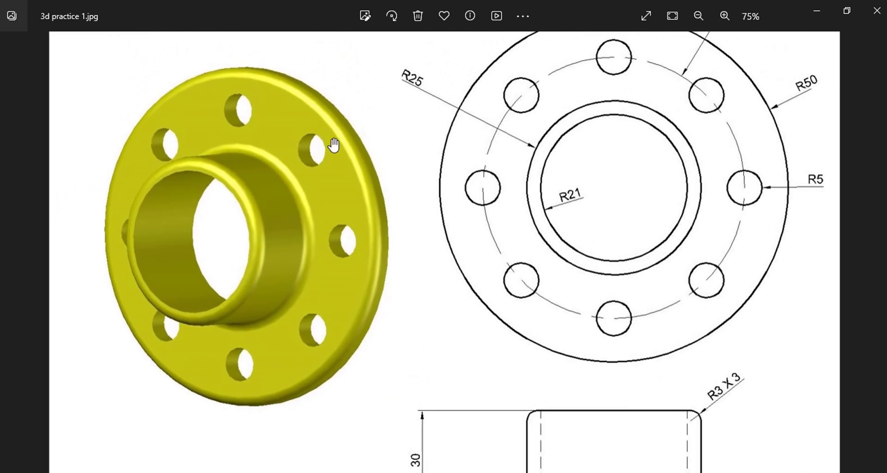
scroll(277, 199, "down", 1)
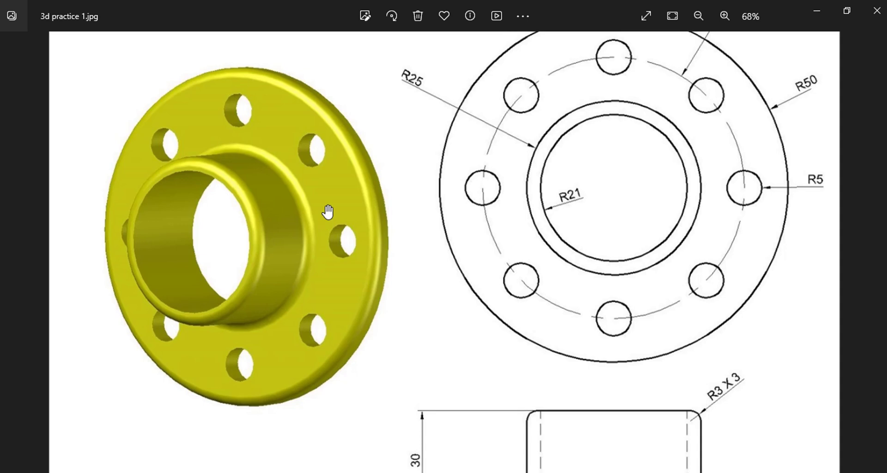
scroll(646, 406, "up", 2)
scroll(693, 397, "down", 1)
scroll(703, 404, "up", 2)
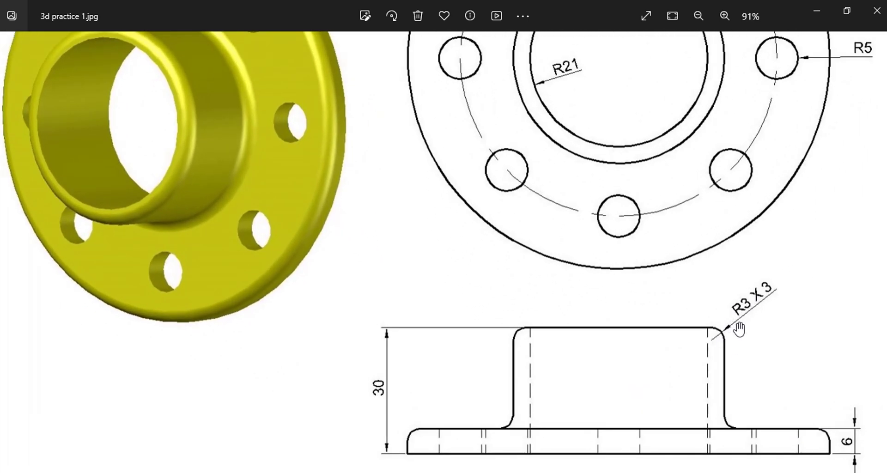
Step: Round the hub's top rim, hub base and flange's outer top edge with radius 3 fillets
key("alt+Tab")
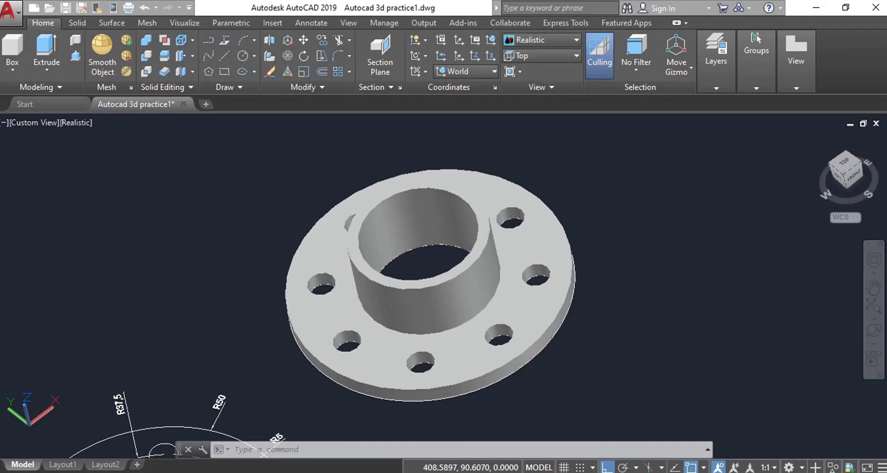
scroll(532, 208, "up", 2)
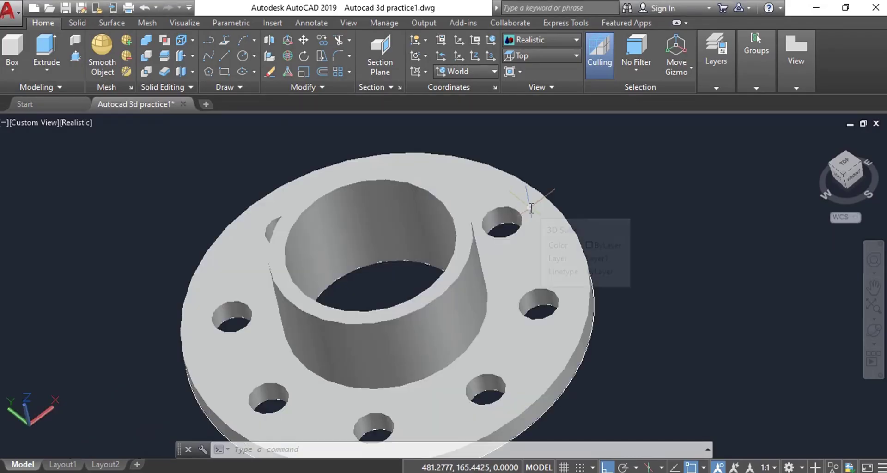
type("F")
key("Return")
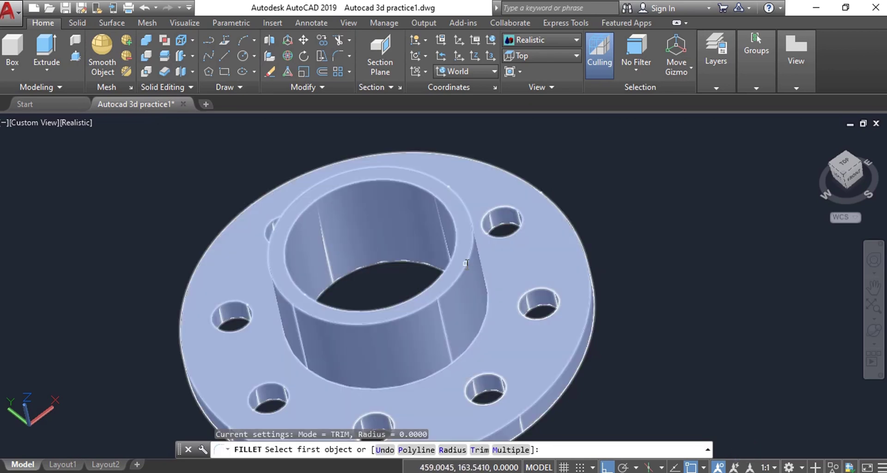
left_click(467, 263)
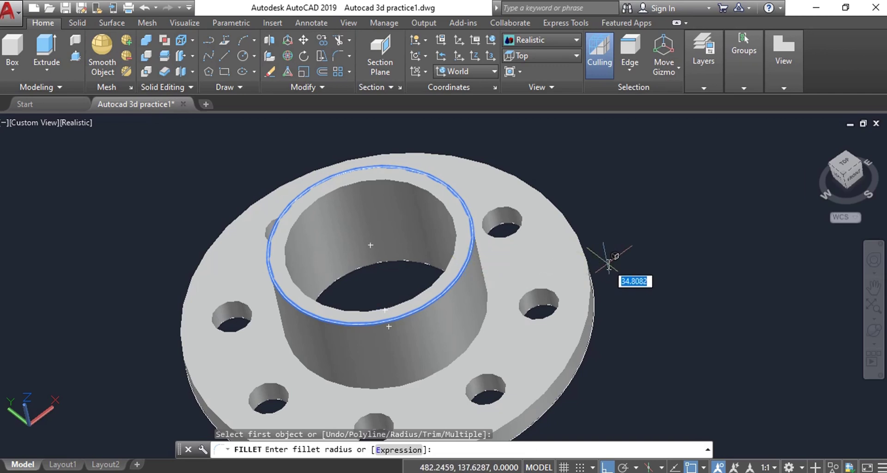
type("3")
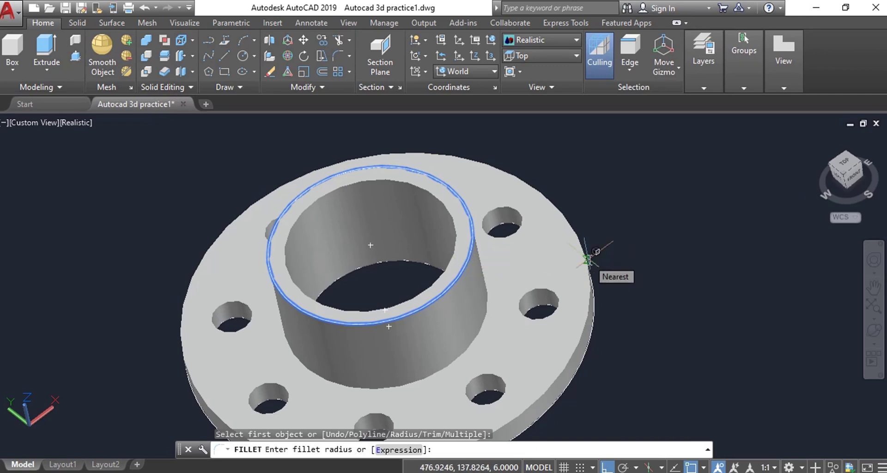
key("Return")
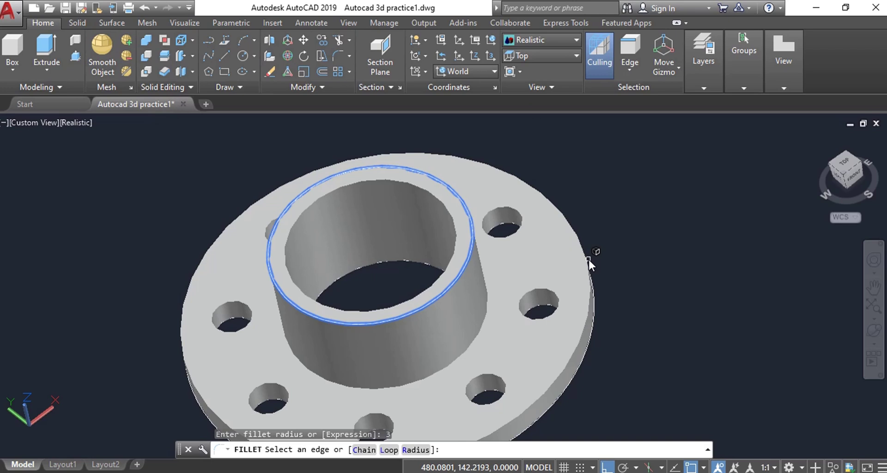
left_click(484, 325)
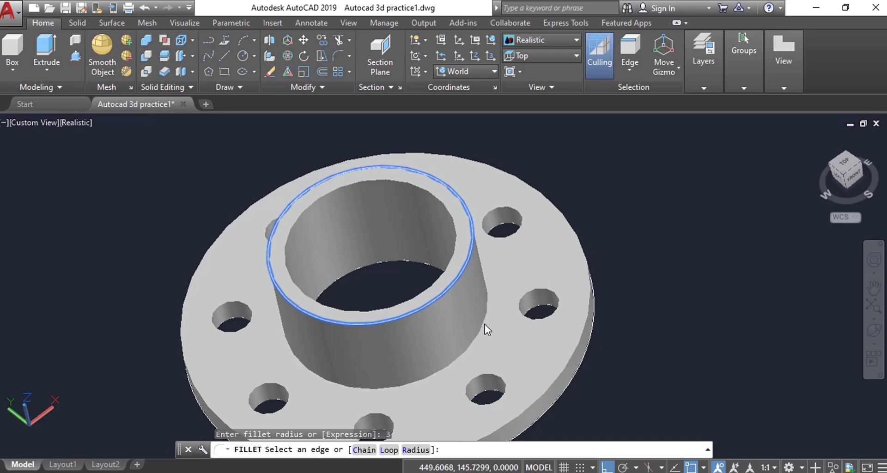
left_click(578, 342)
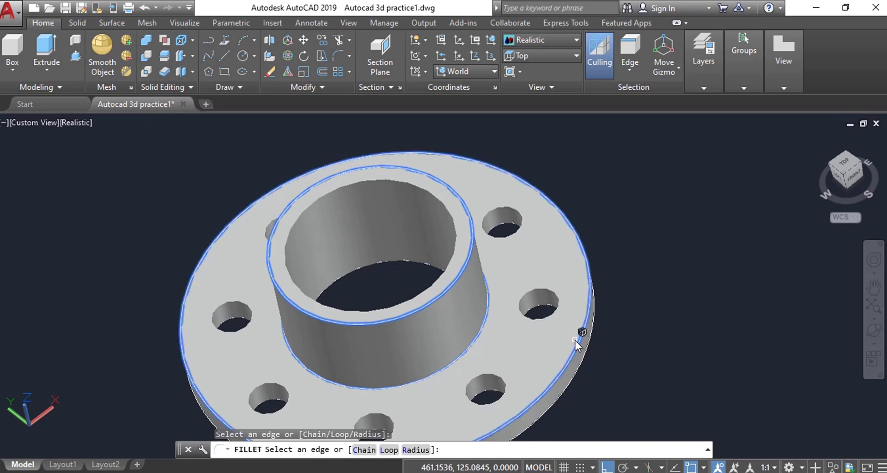
key("Return")
key("Return")
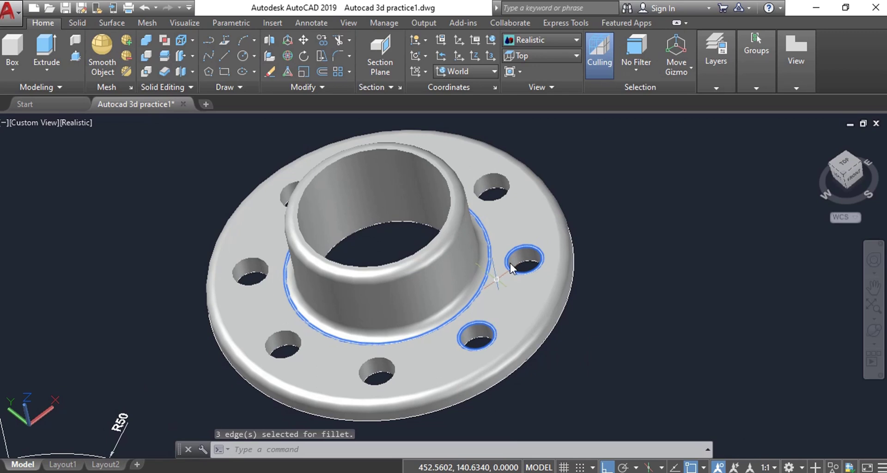
Step: Set the flange solid's colour to Yellow in its Properties palette
left_click(521, 231)
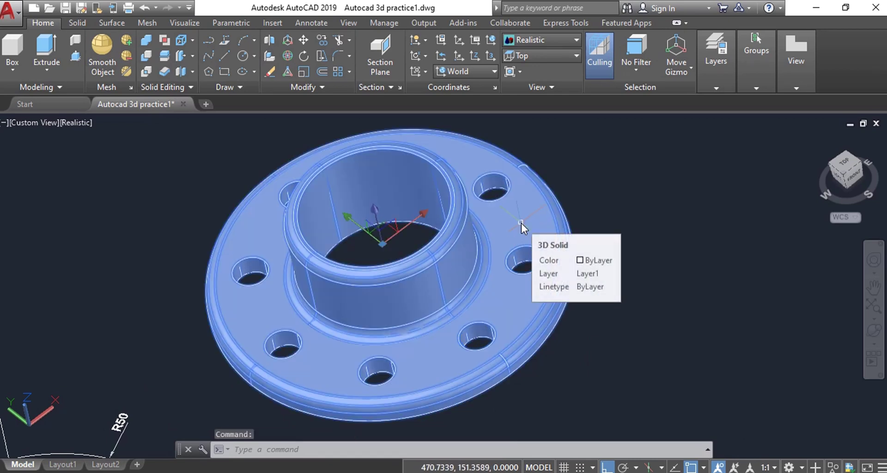
right_click(521, 223)
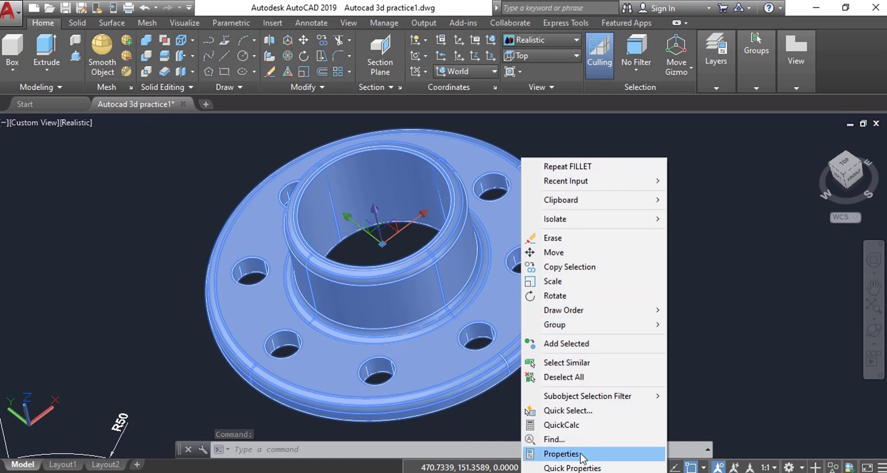
left_click(560, 454)
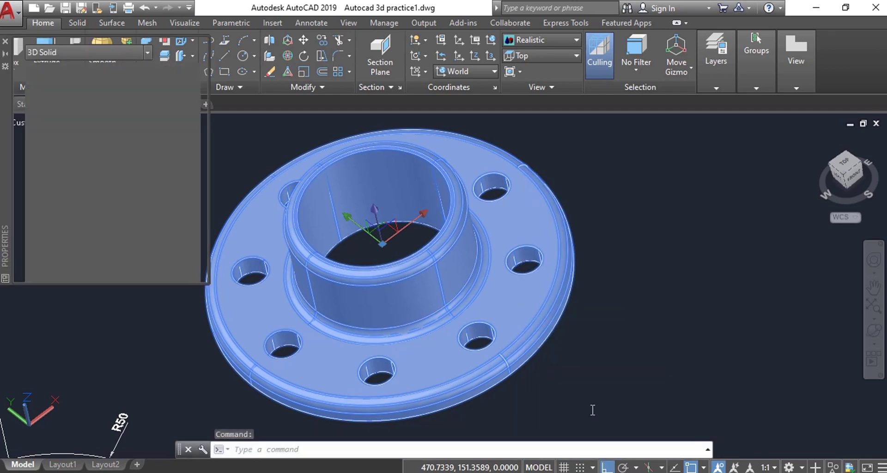
left_click(121, 82)
left_click(121, 82)
left_click(132, 130)
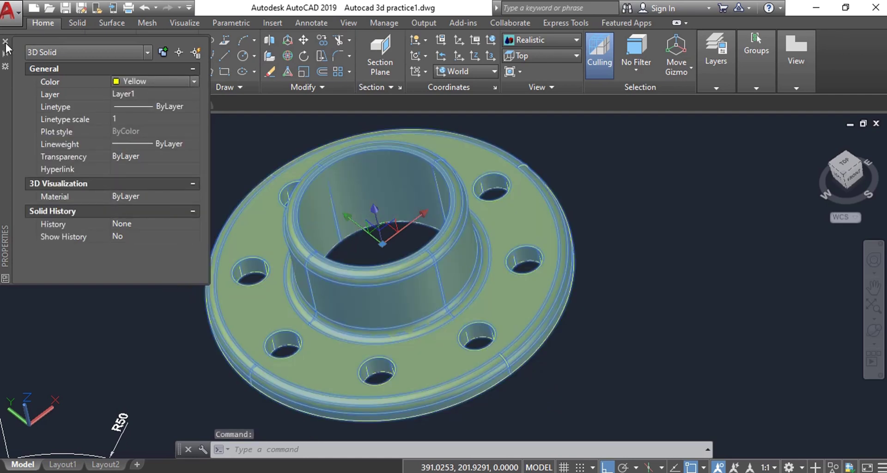
left_click(5, 41)
key("Escape")
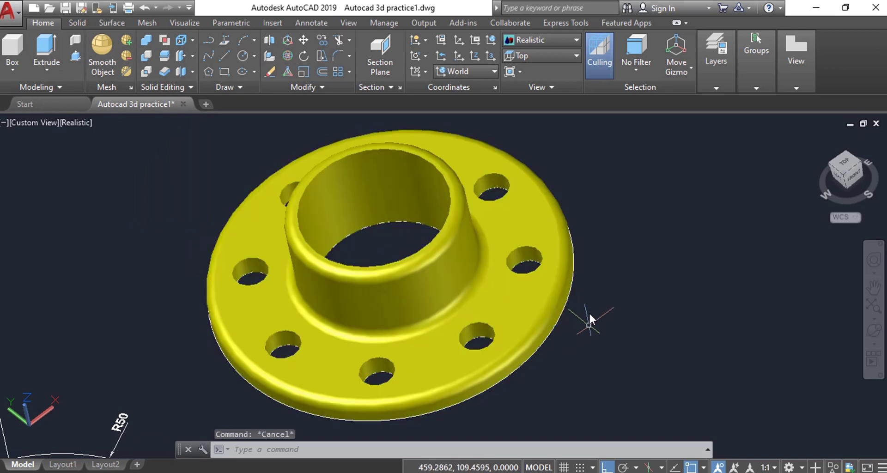
Step: Zoom out and free-orbit the yellow flange until it is seen almost face-on
scroll(588, 312, "down", 2)
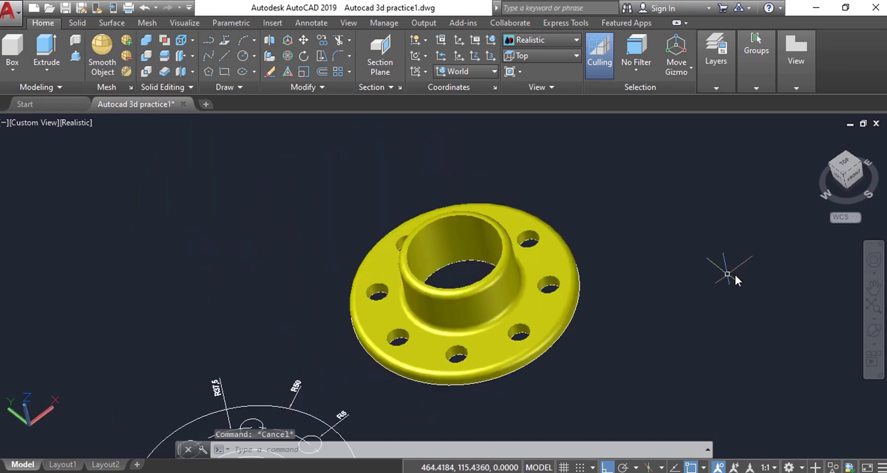
left_click(874, 330)
left_click_drag(463, 231, 446, 208)
left_click_drag(518, 249, 426, 334)
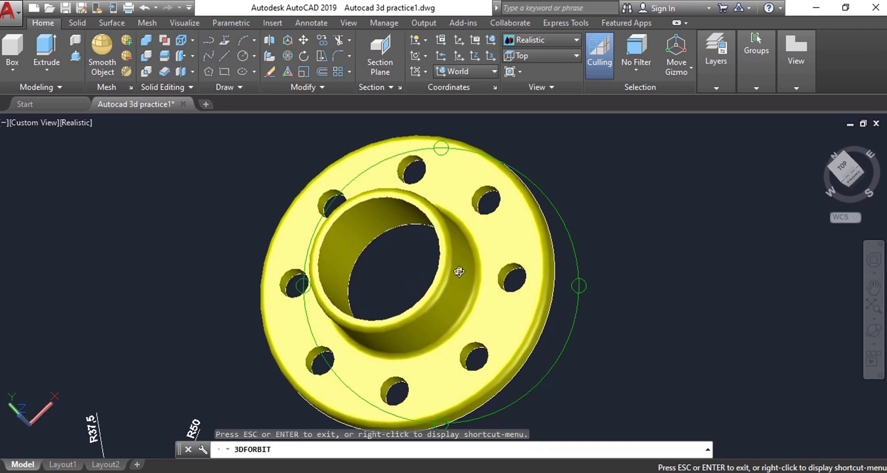